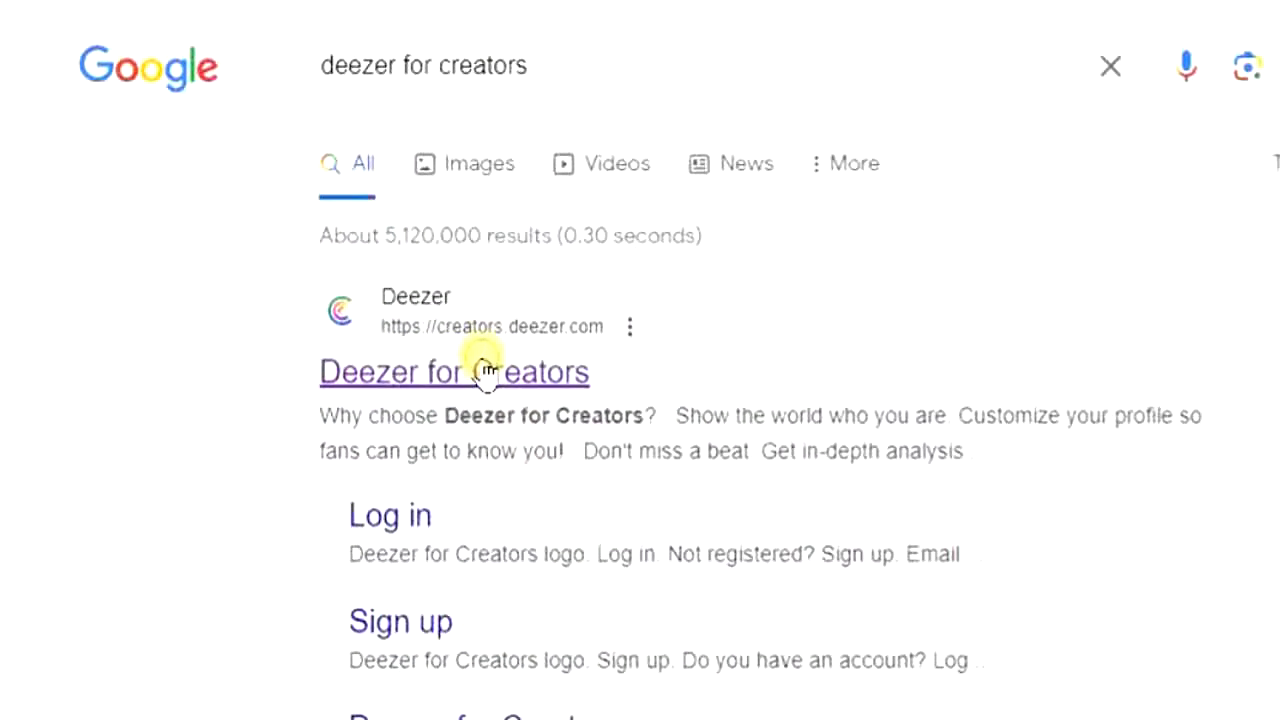
Step: Open the Deezer for Creators site from the 'deezer for creators' Google results
click(487, 372)
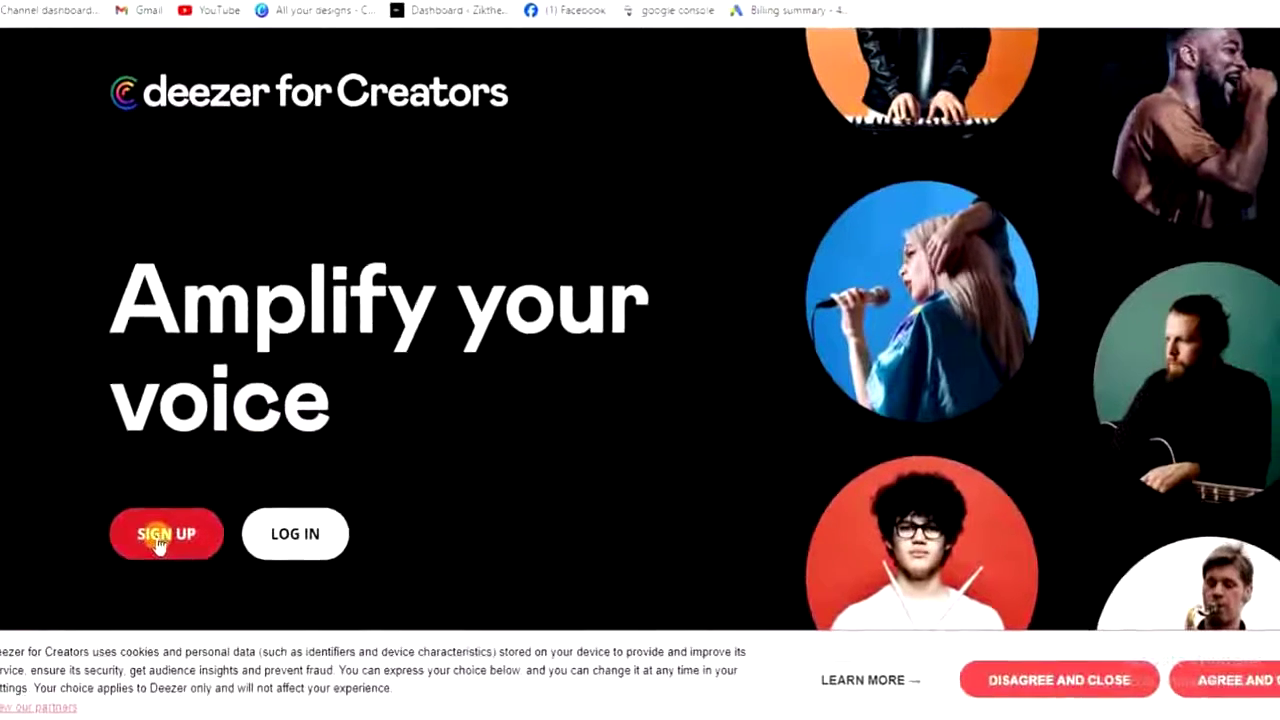
Step: Start an artist sign-up and fill in the artist's name from autofill
click(158, 540)
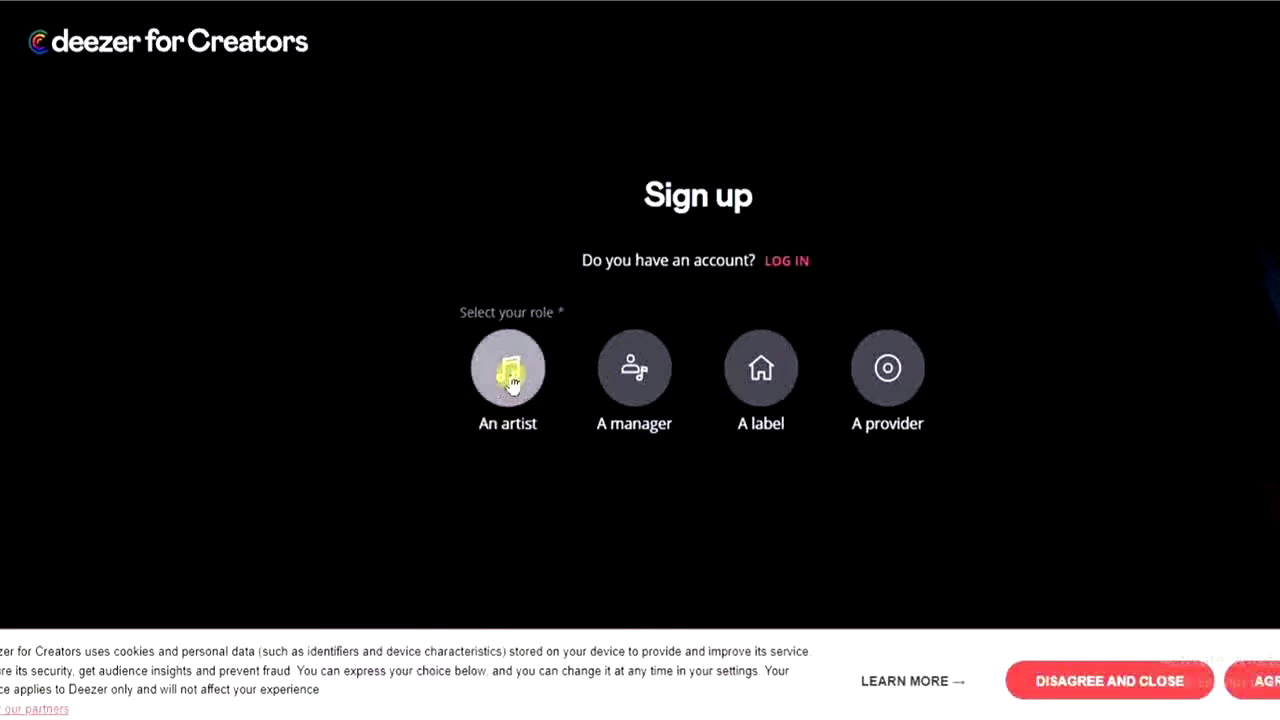
click(511, 372)
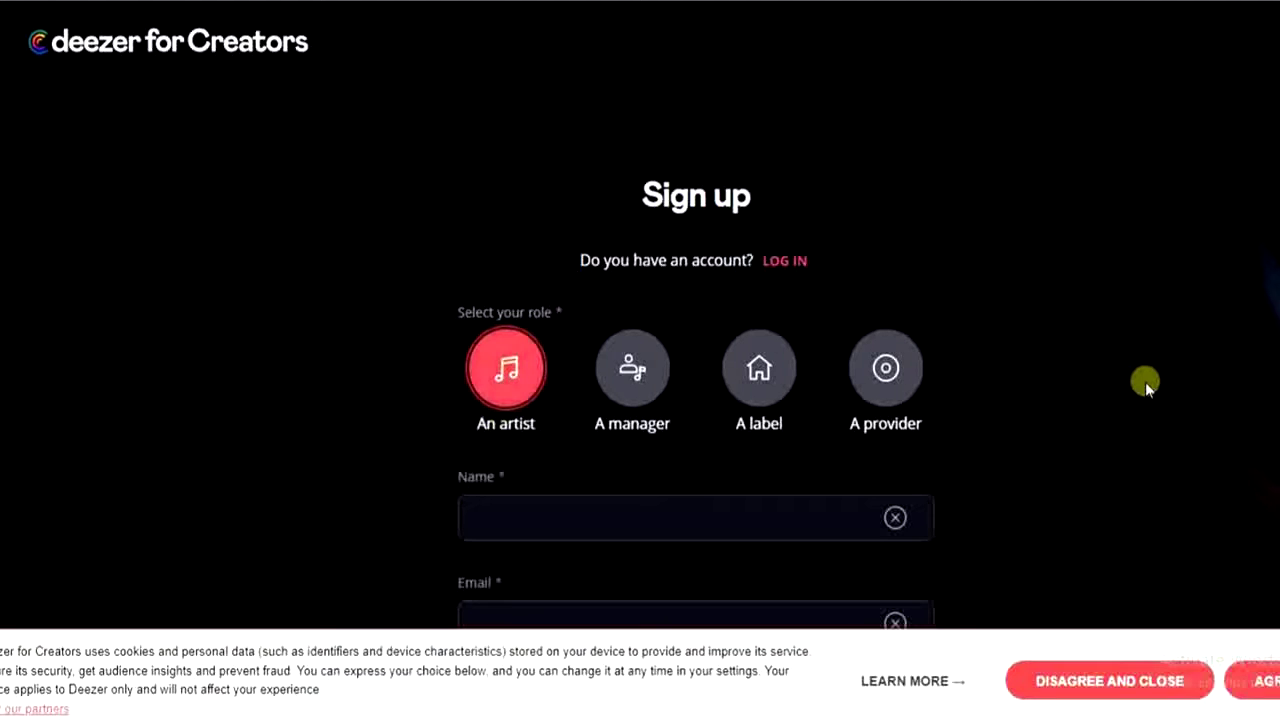
scroll(1180, 358, down, 2)
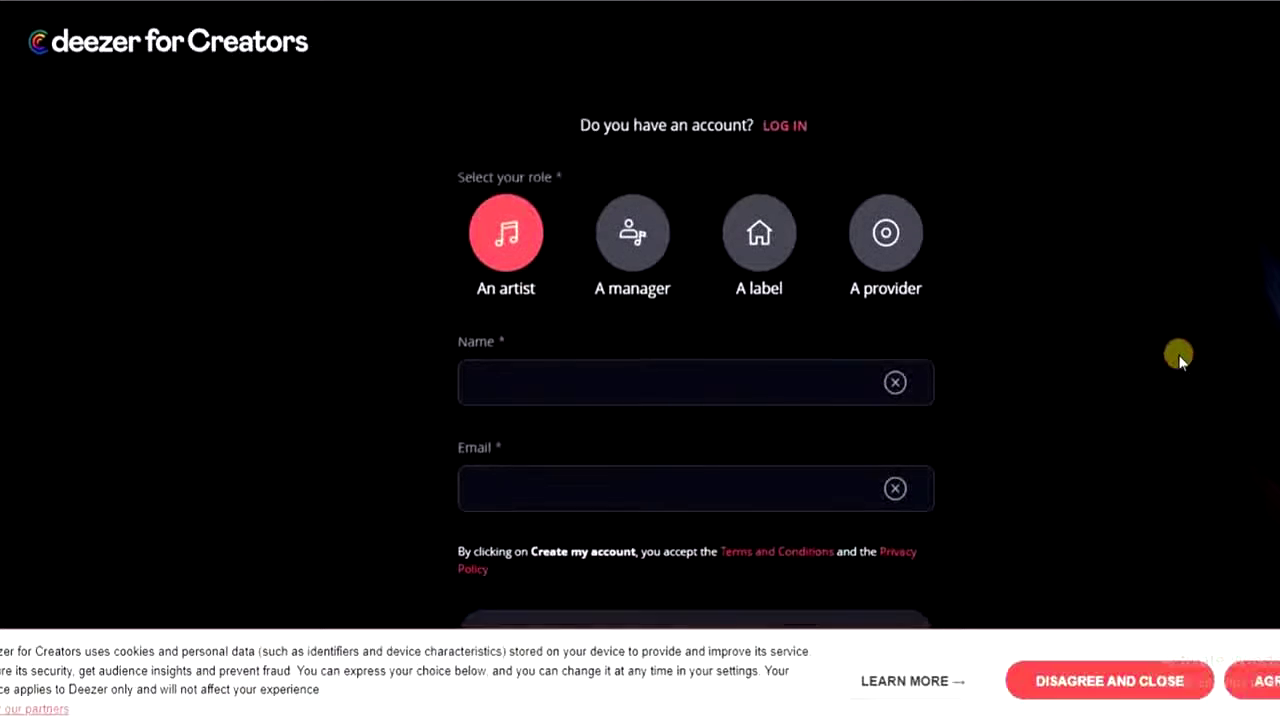
click(757, 352)
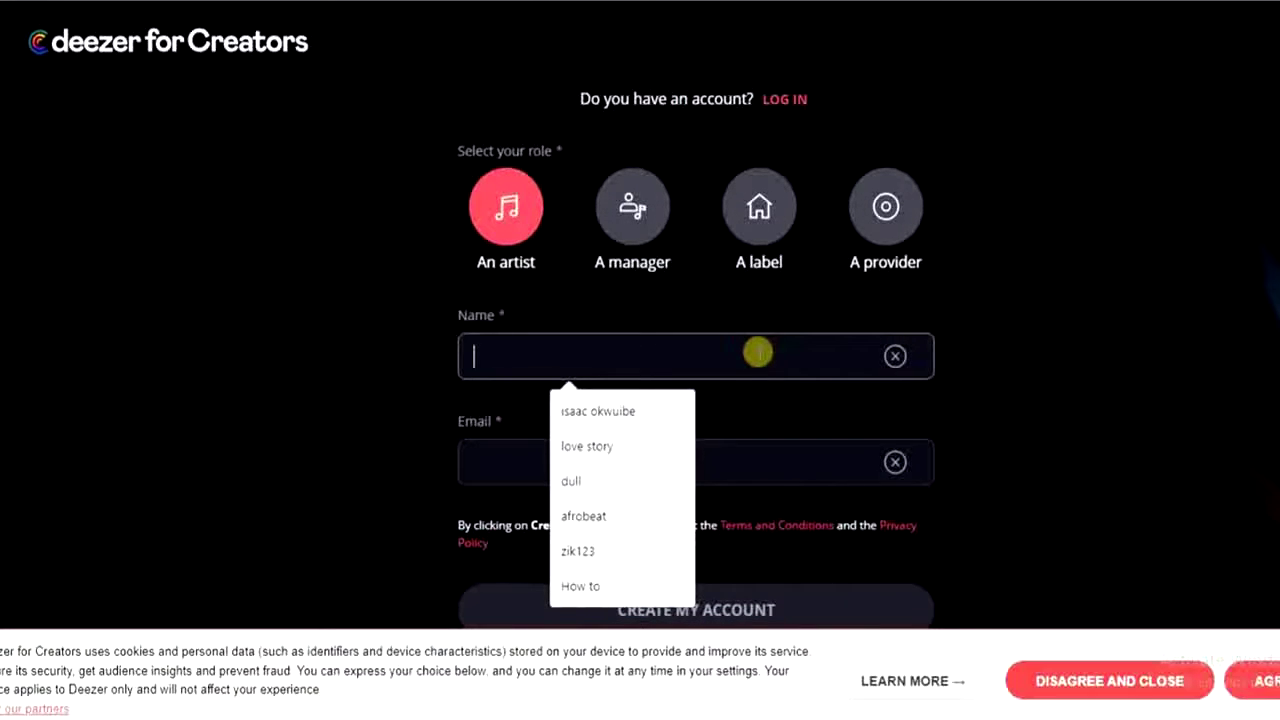
click(621, 425)
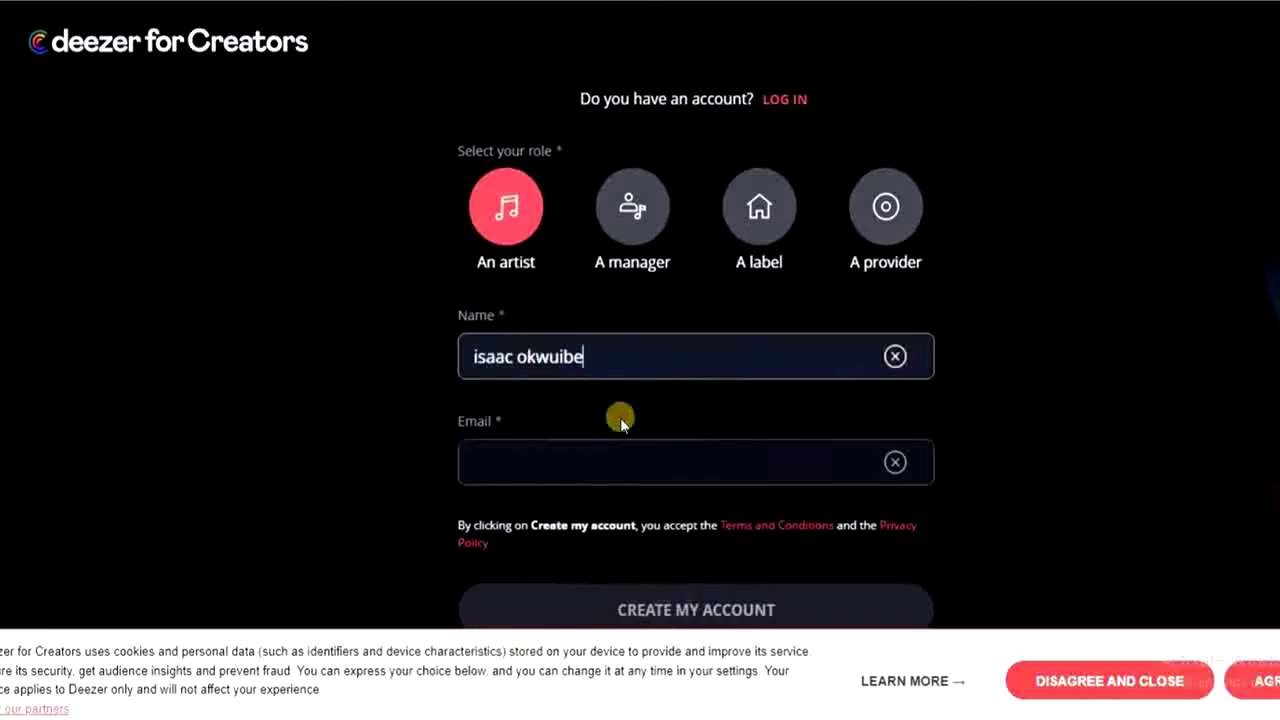
Step: Add the account e-mail from autofill, create the account, and decline cookies
click(549, 474)
click(612, 520)
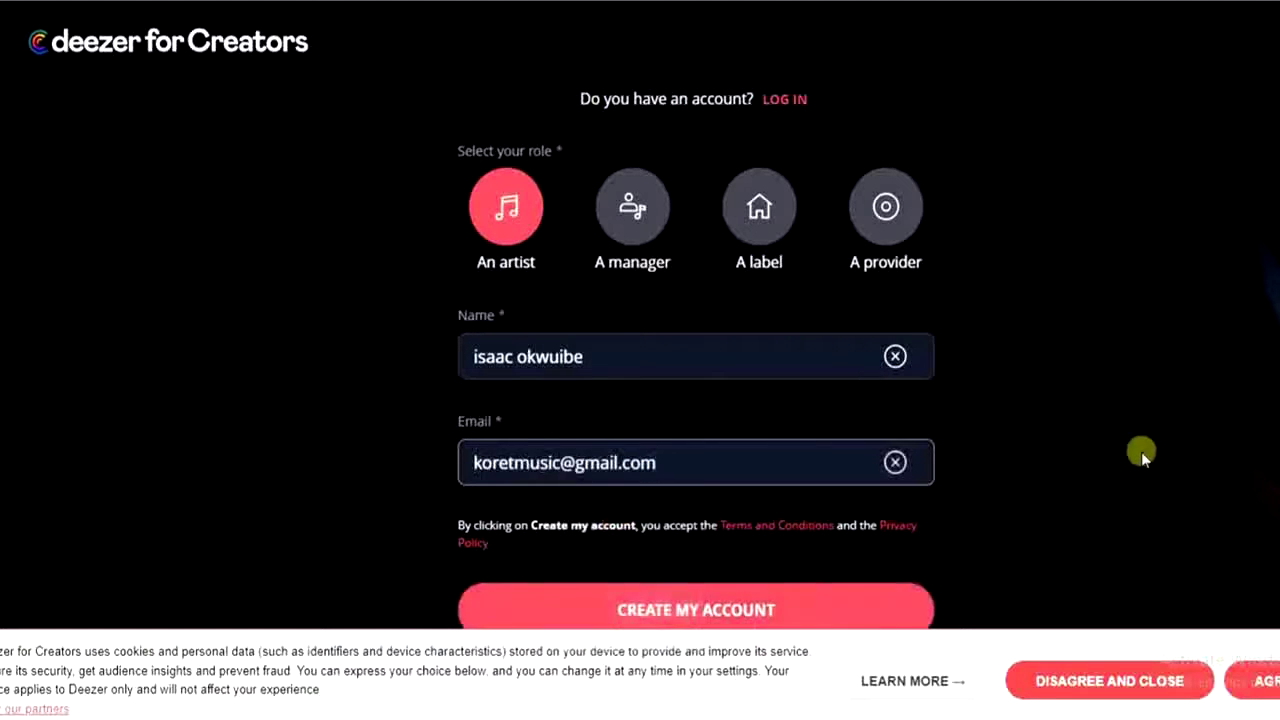
key(Down)
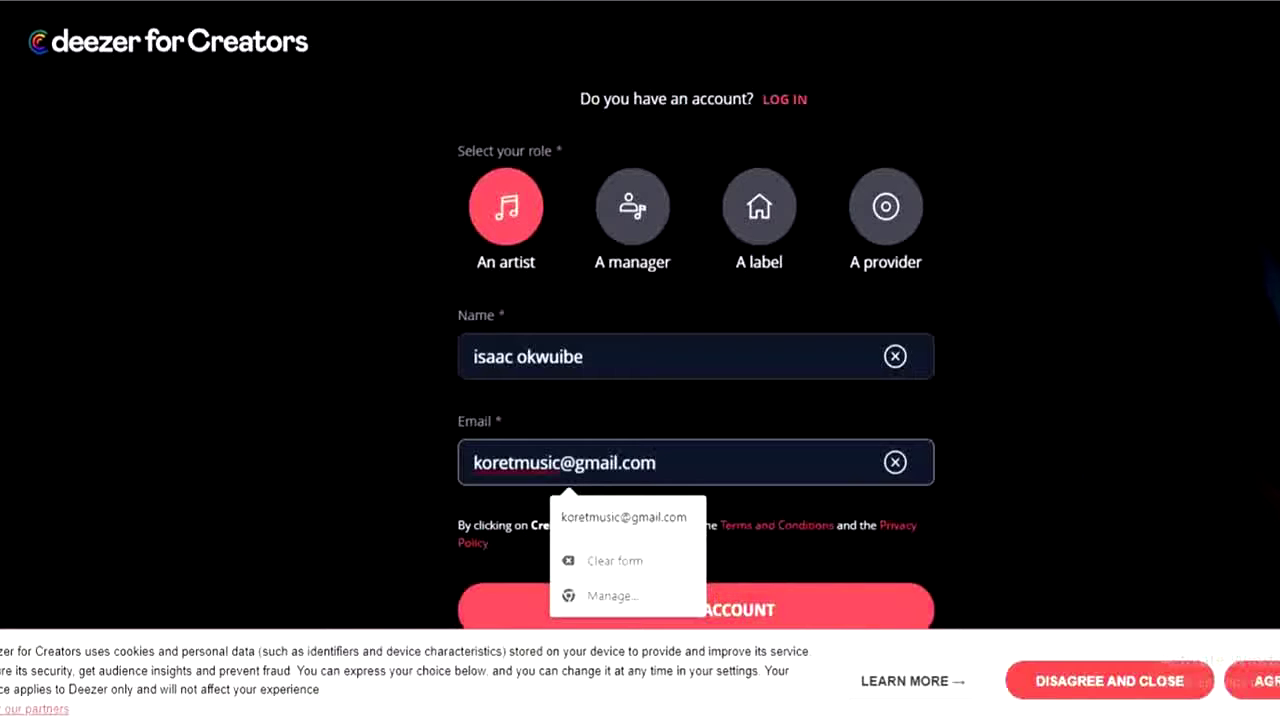
click(1092, 540)
click(706, 610)
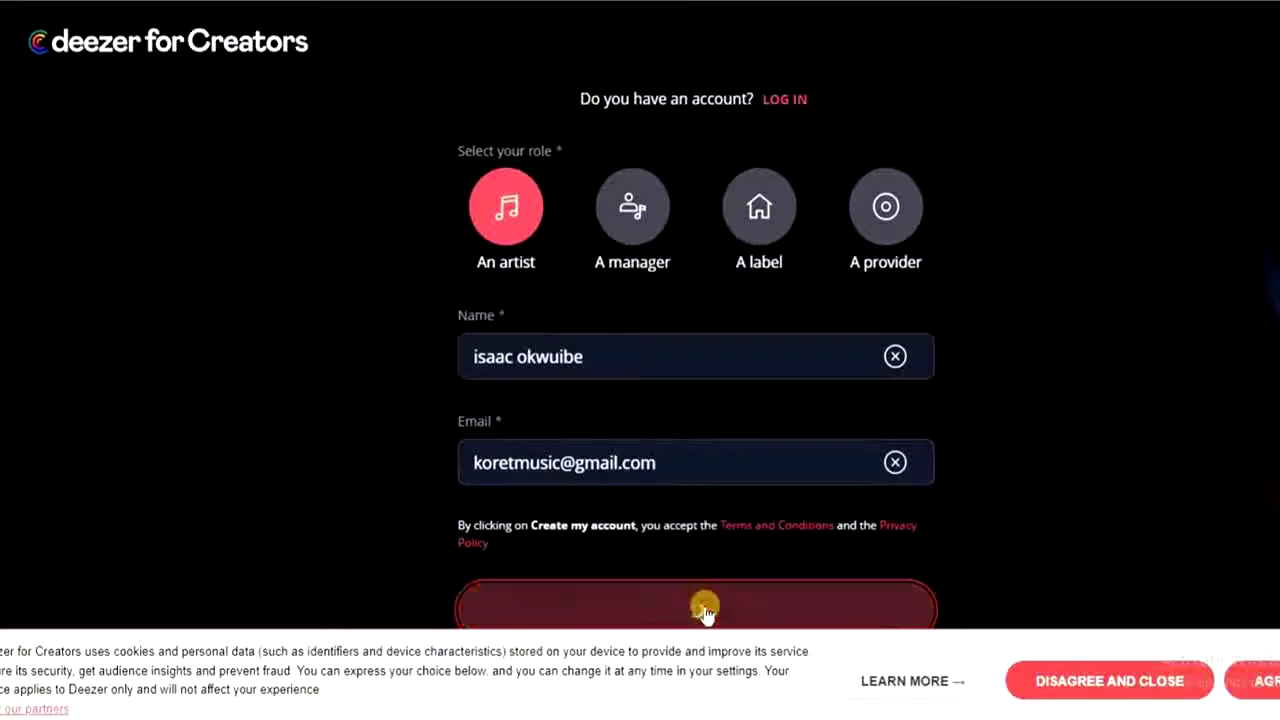
click(1168, 684)
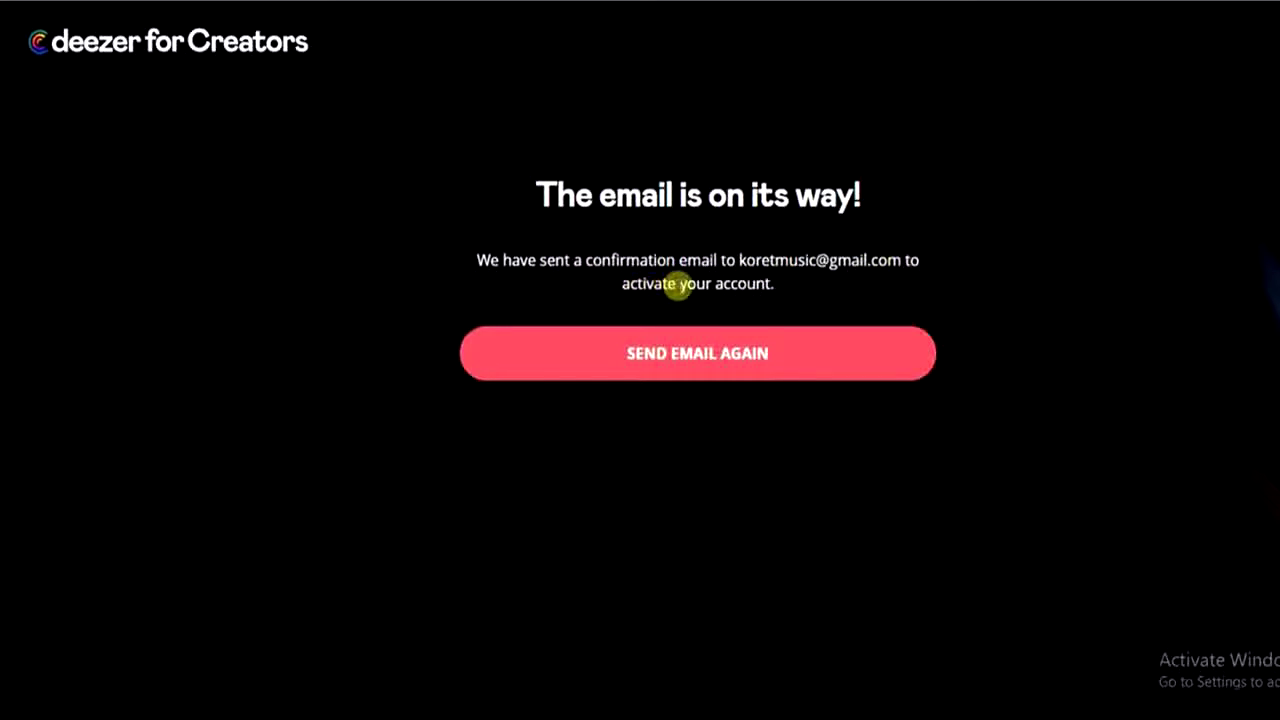
Step: Resend the account confirmation e-mail
click(795, 357)
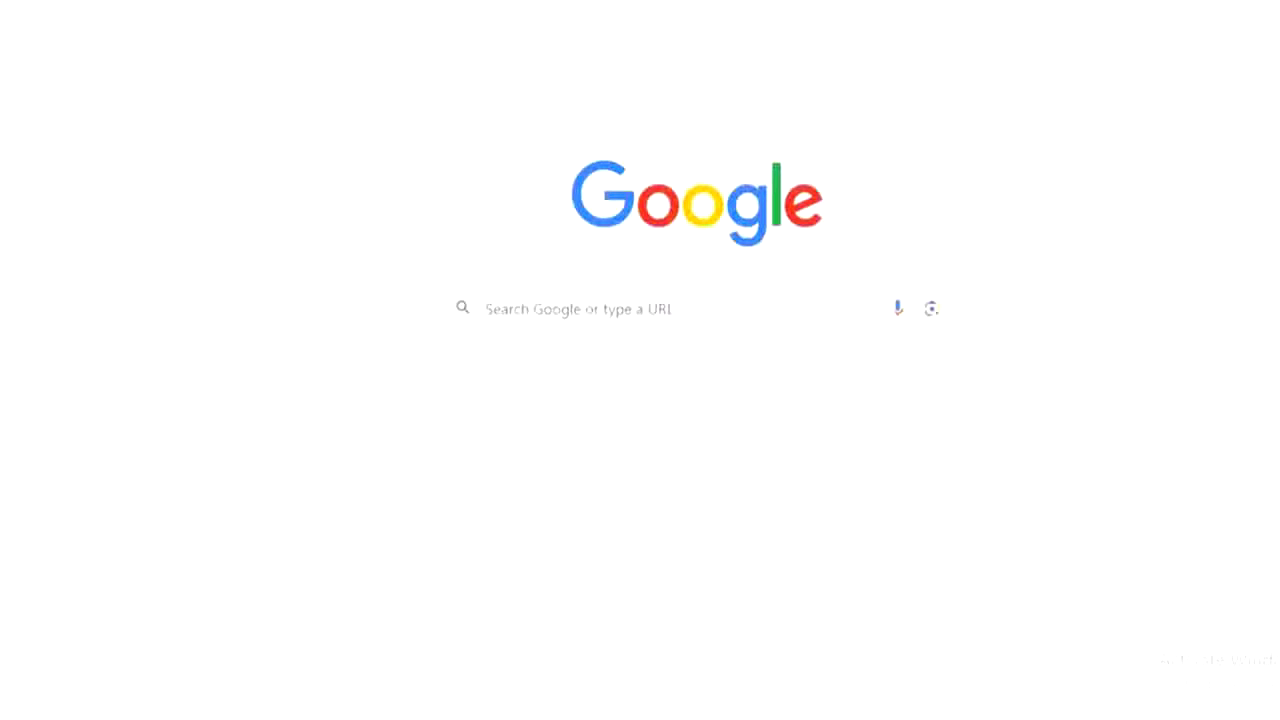
Step: Open the 'Activate your account' e-mail in Gmail and follow 'Activate my account'
click(141, 2)
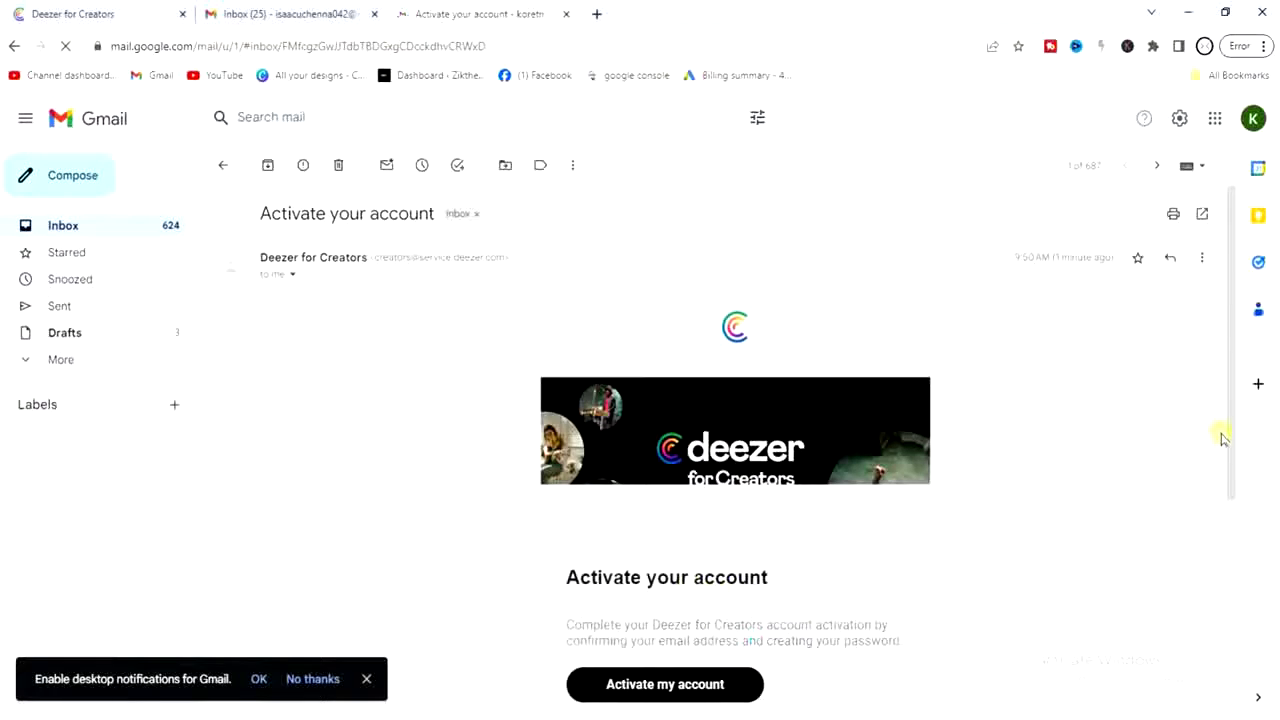
drag(1230, 428, 1229, 506)
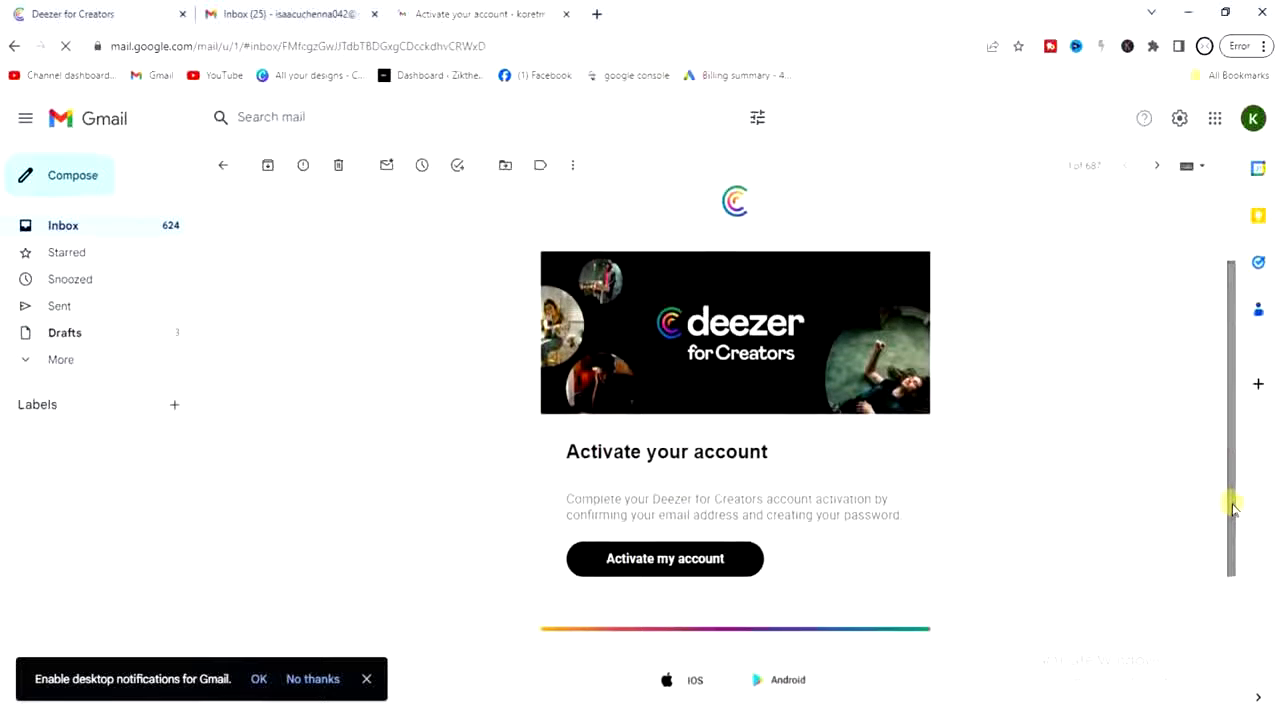
click(625, 560)
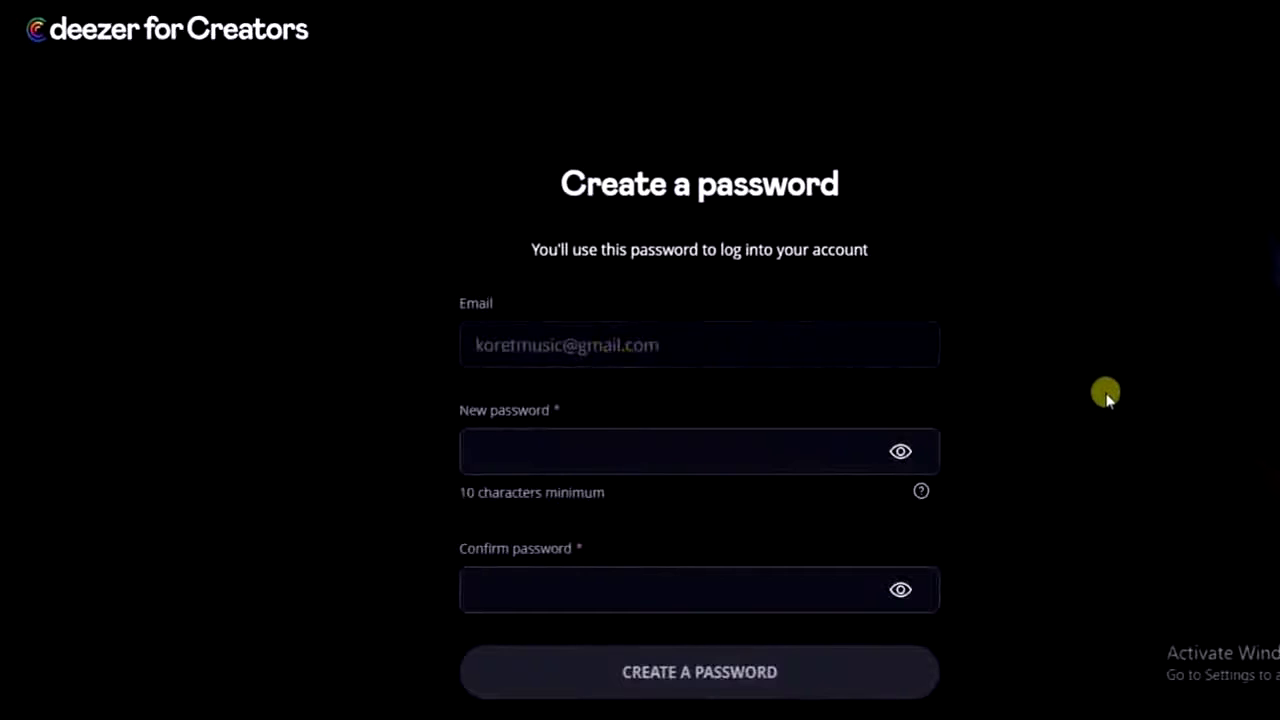
Step: Enter a strengthened new password, repeat it in Confirm password, and create it
scroll(1105, 395, down, 1)
click(659, 370)
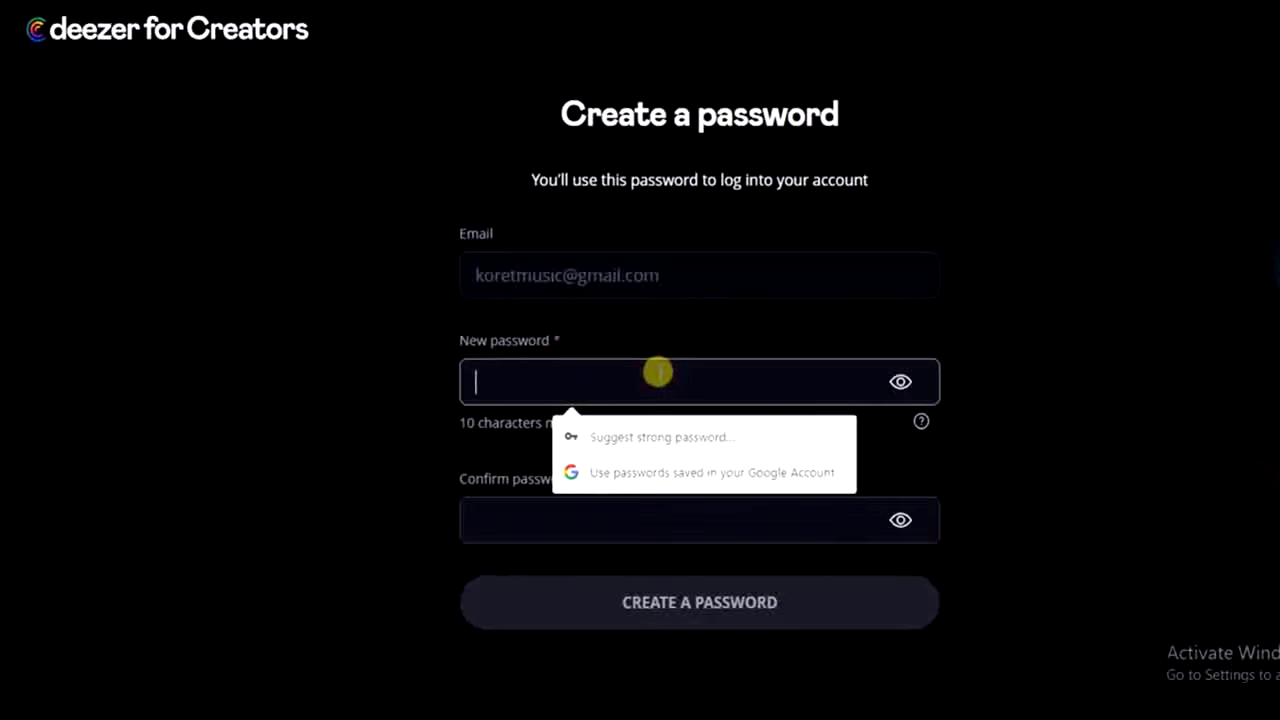
text(•••••)
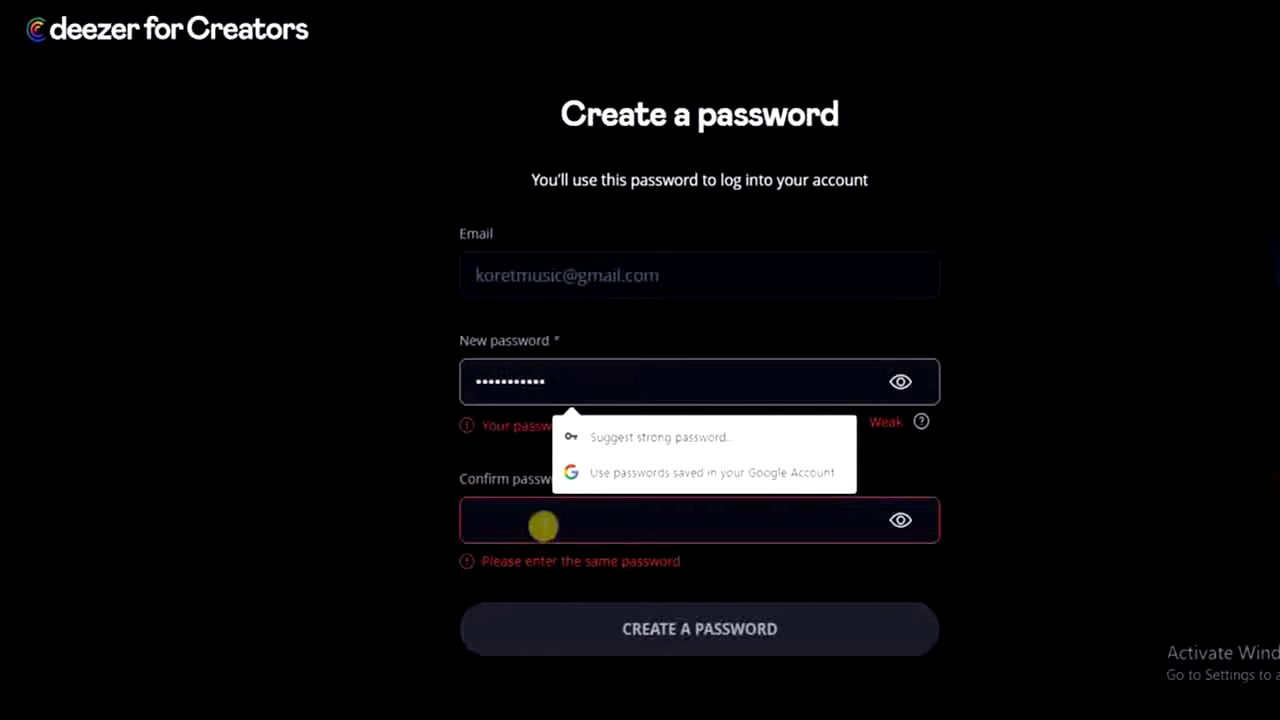
click(543, 524)
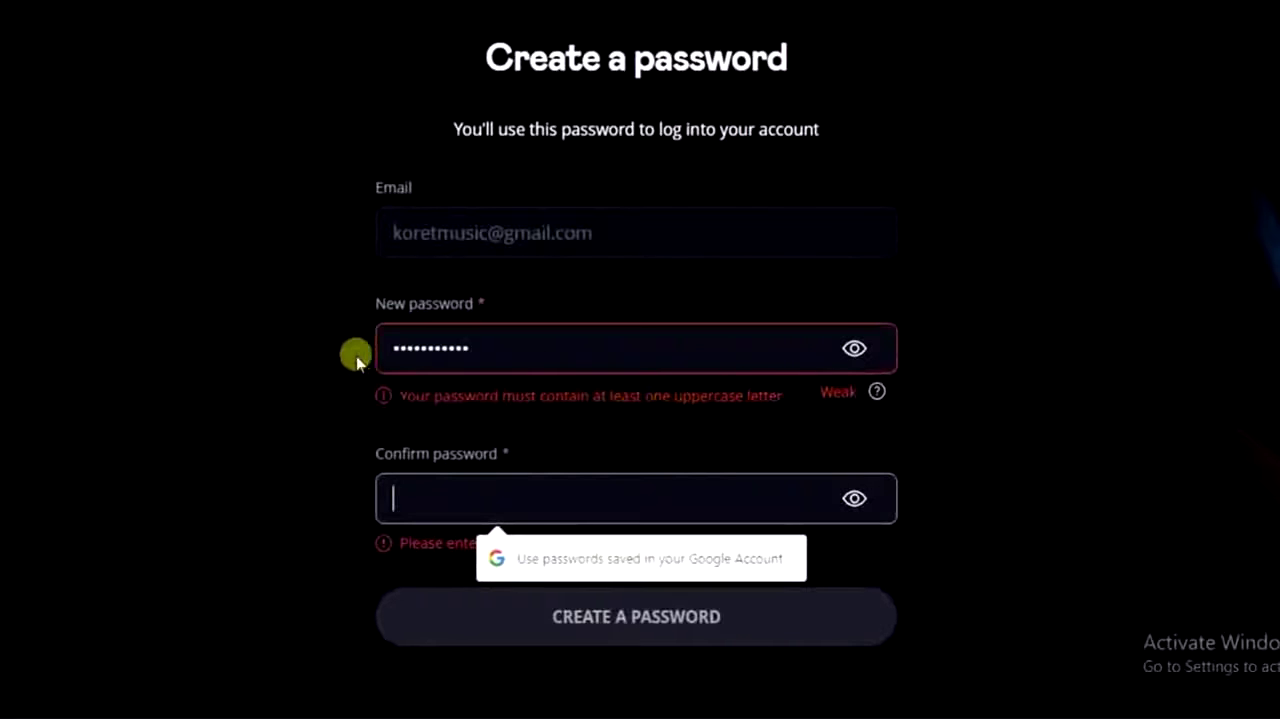
click(390, 348)
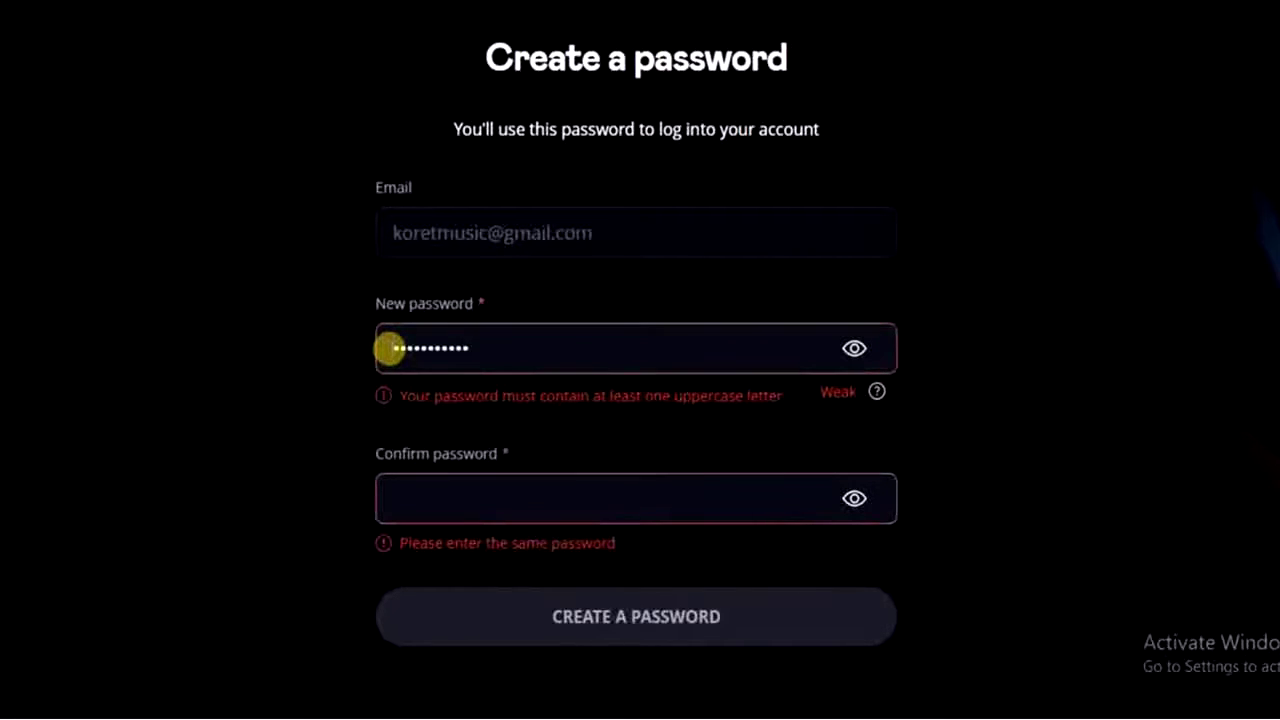
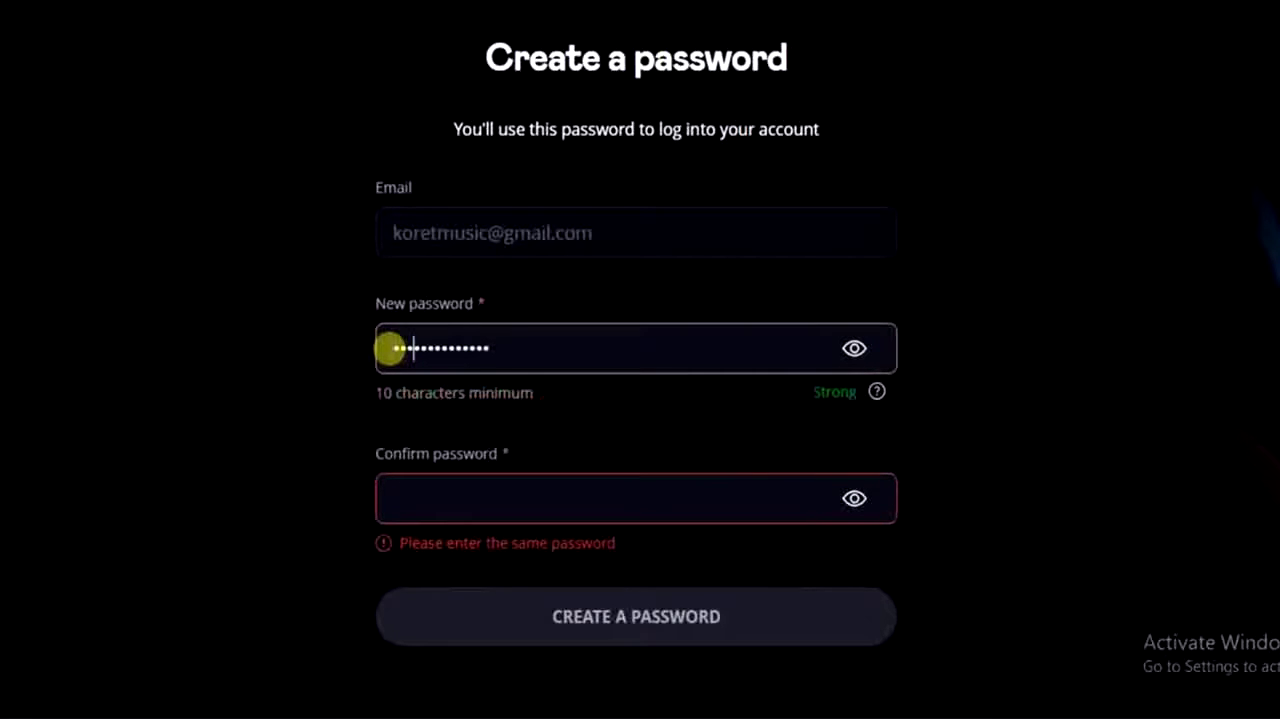
click(469, 506)
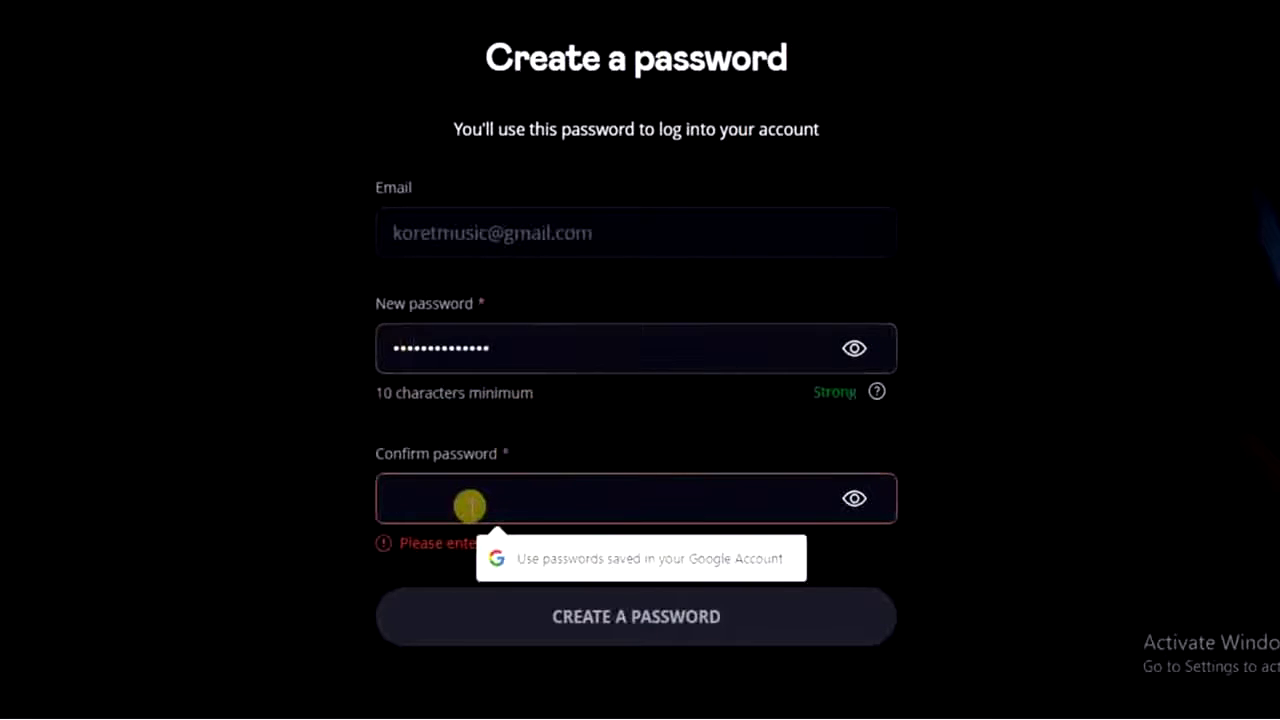
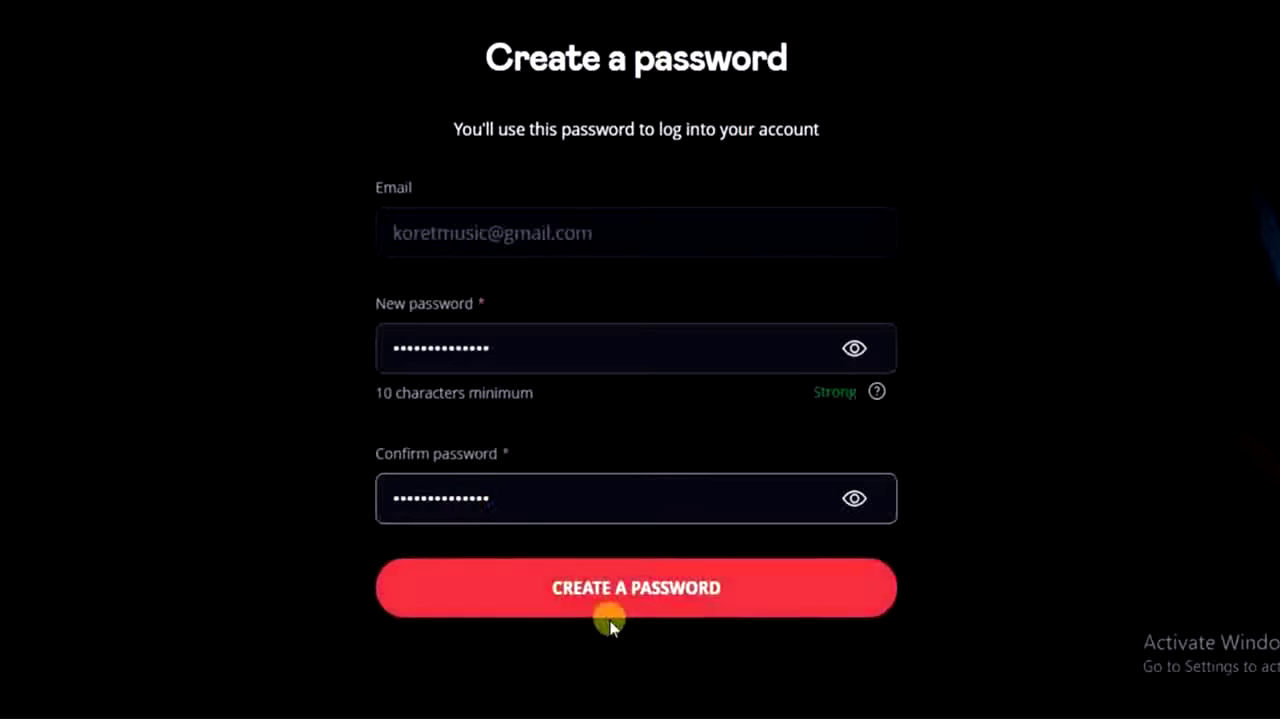
click(655, 602)
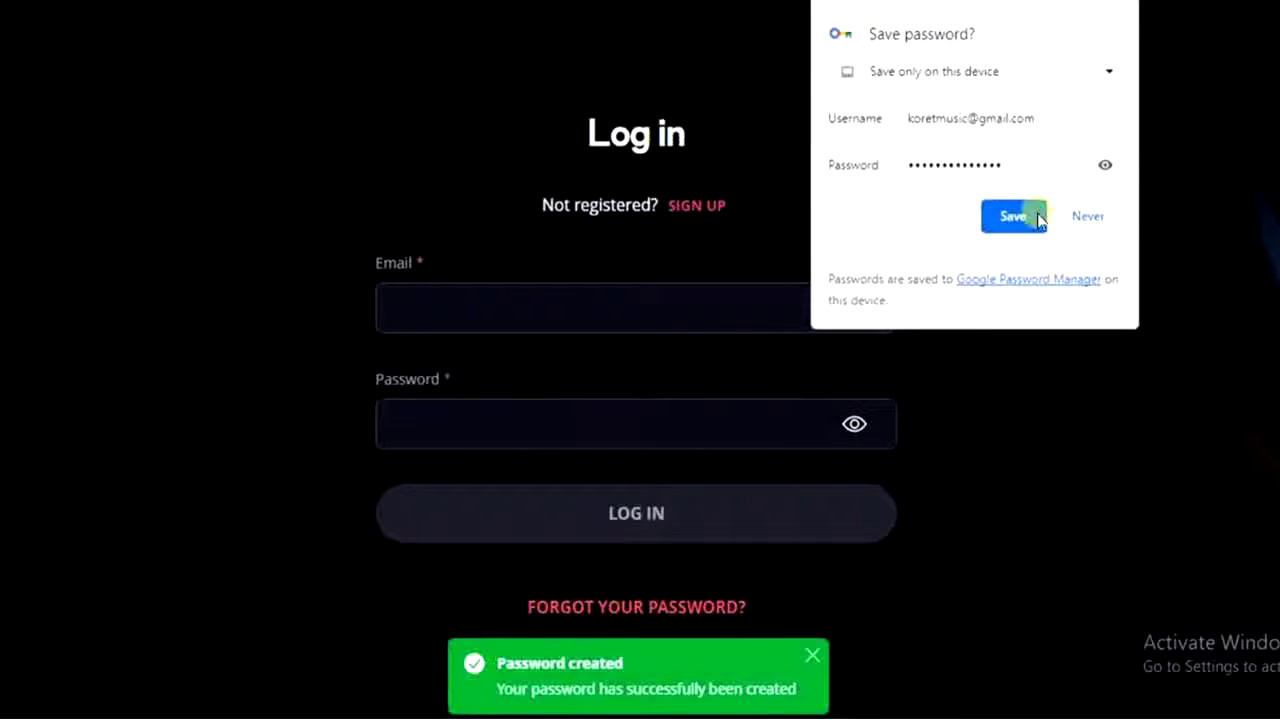
Step: Save the credentials in Chrome and log in to the new account
click(1013, 216)
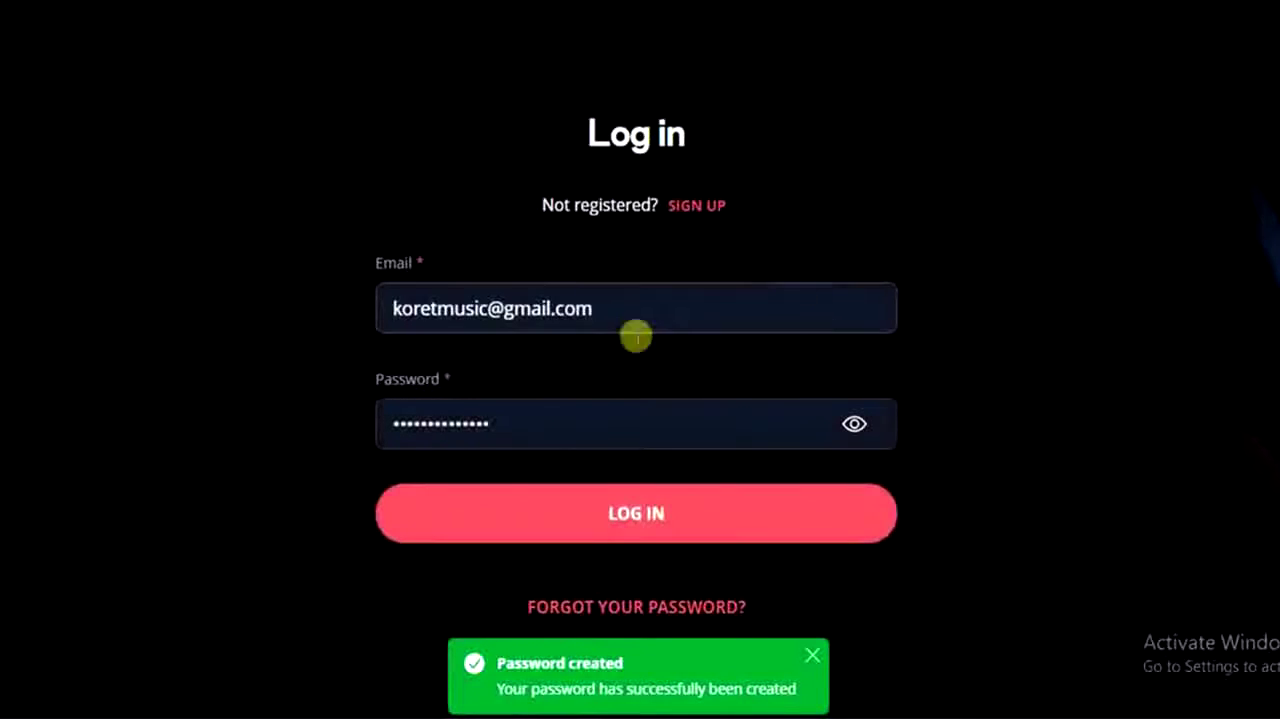
click(661, 524)
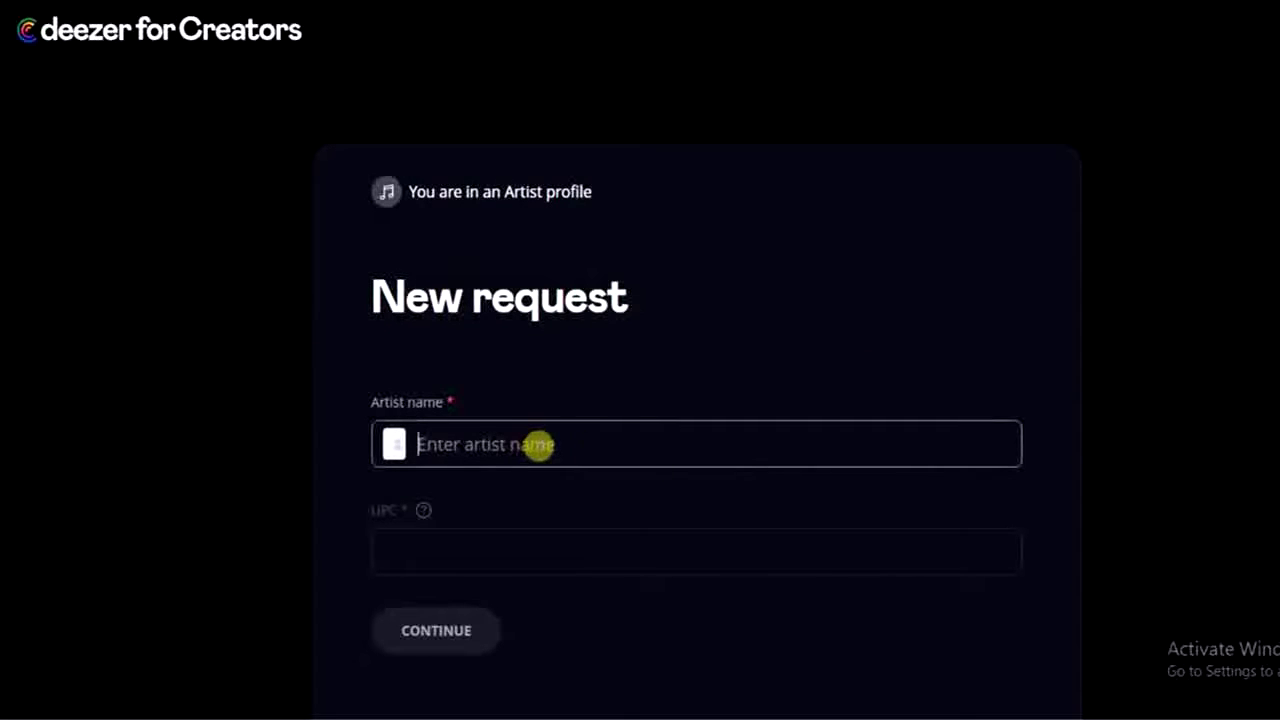
Step: Type the artist's name in Artist name and pick the matching existing artist
click(538, 444)
text(isaa)
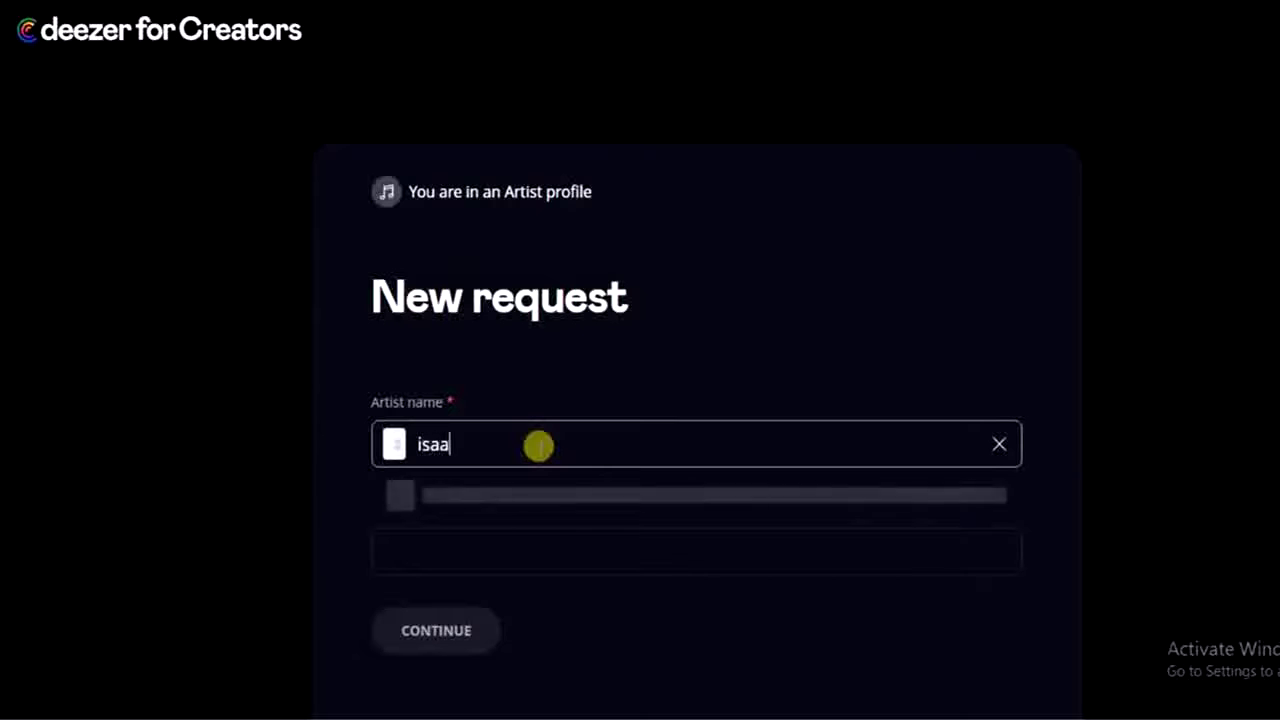
text(c ok)
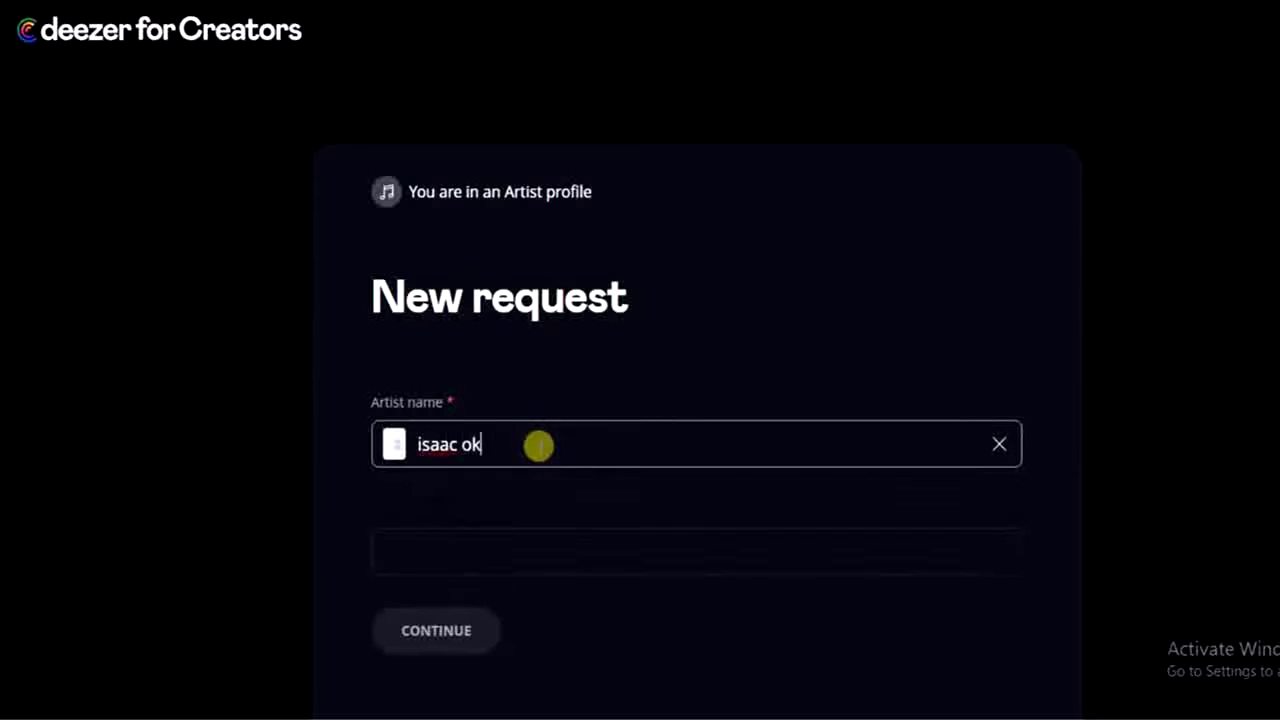
text(wuibe)
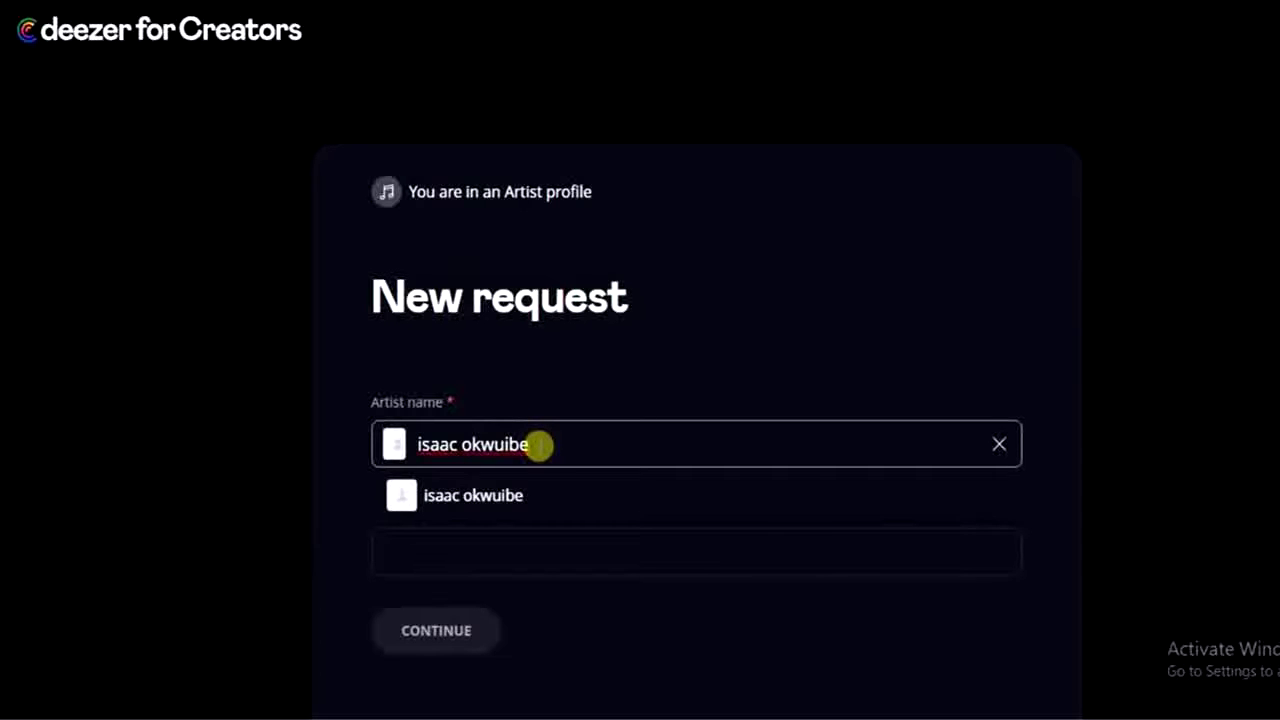
click(486, 504)
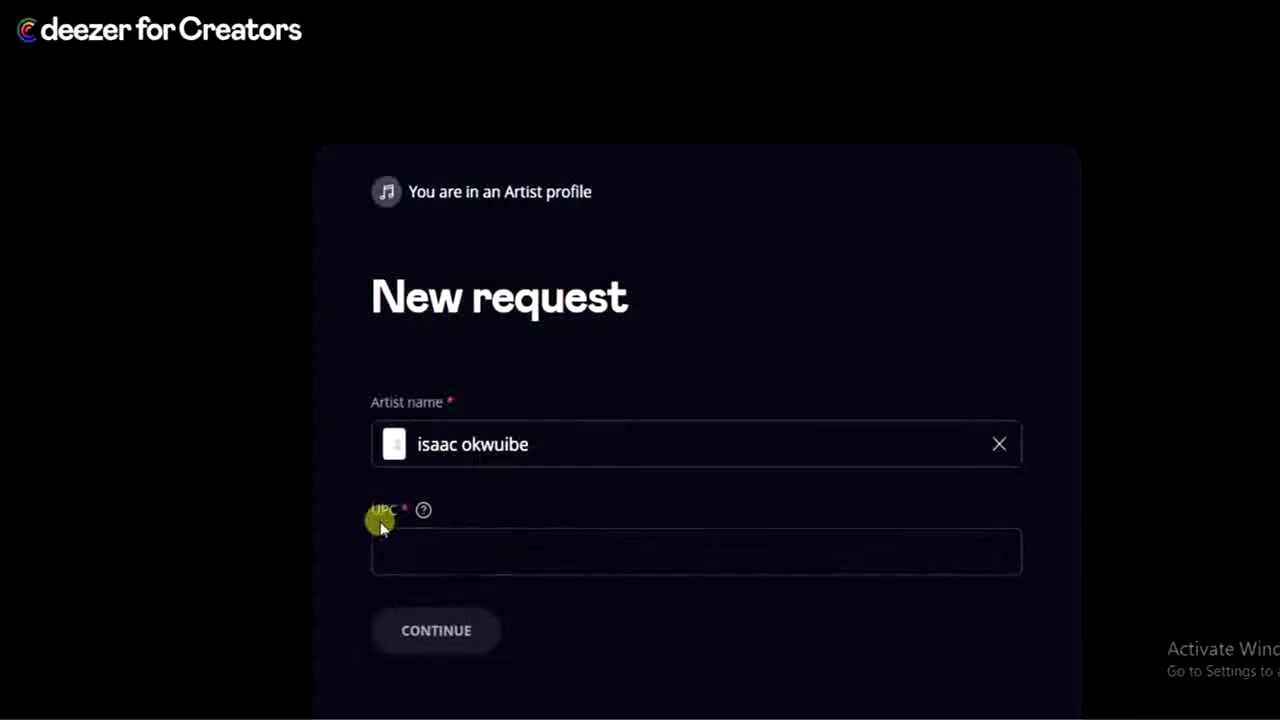
mouse_move(428, 510)
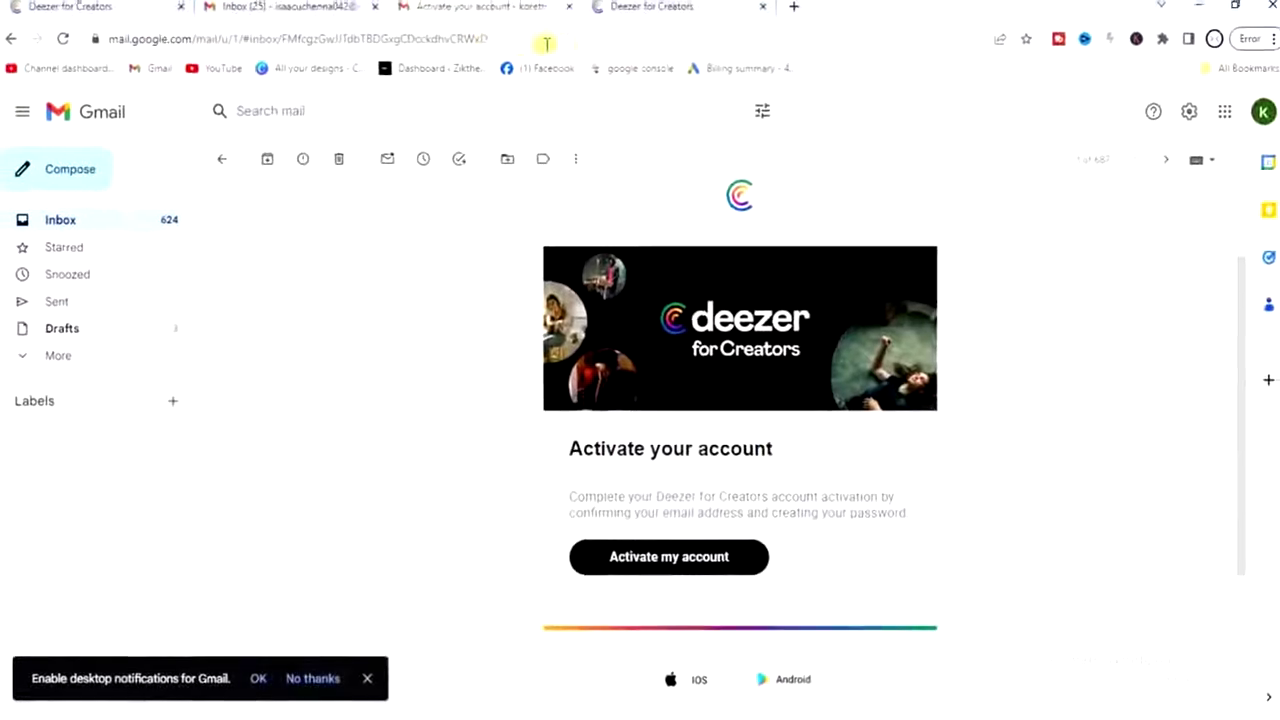
Step: Load DistroKid's My music page (distrokid.com/mymusic) from the address bar
click(558, 47)
key(BackSpace)
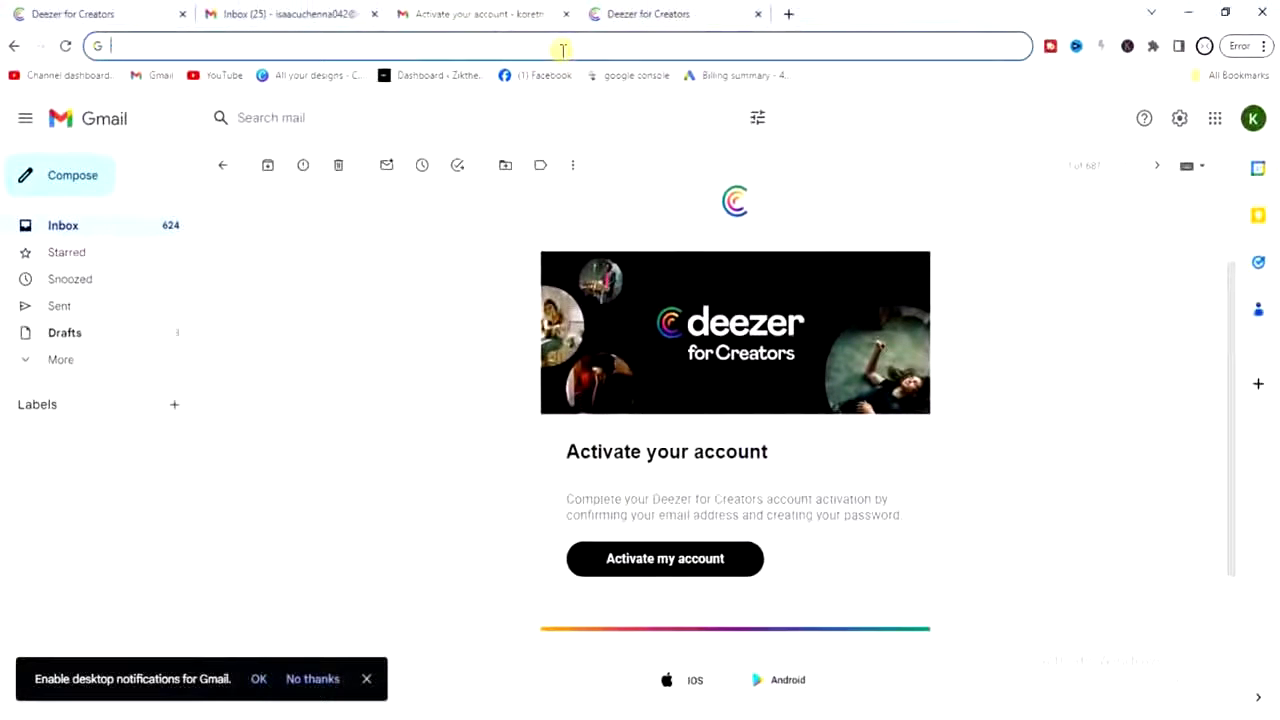
text(kdi)
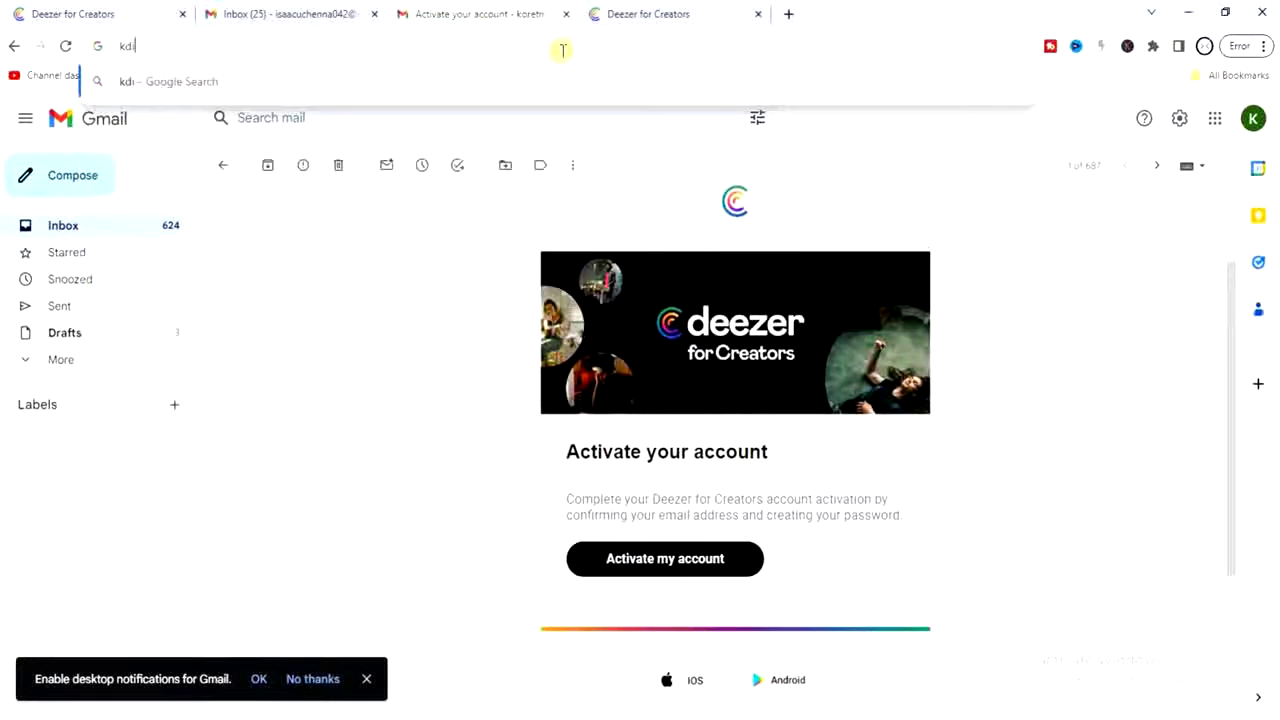
text(s)
key(BackSpace)
text(d)
key(Return)
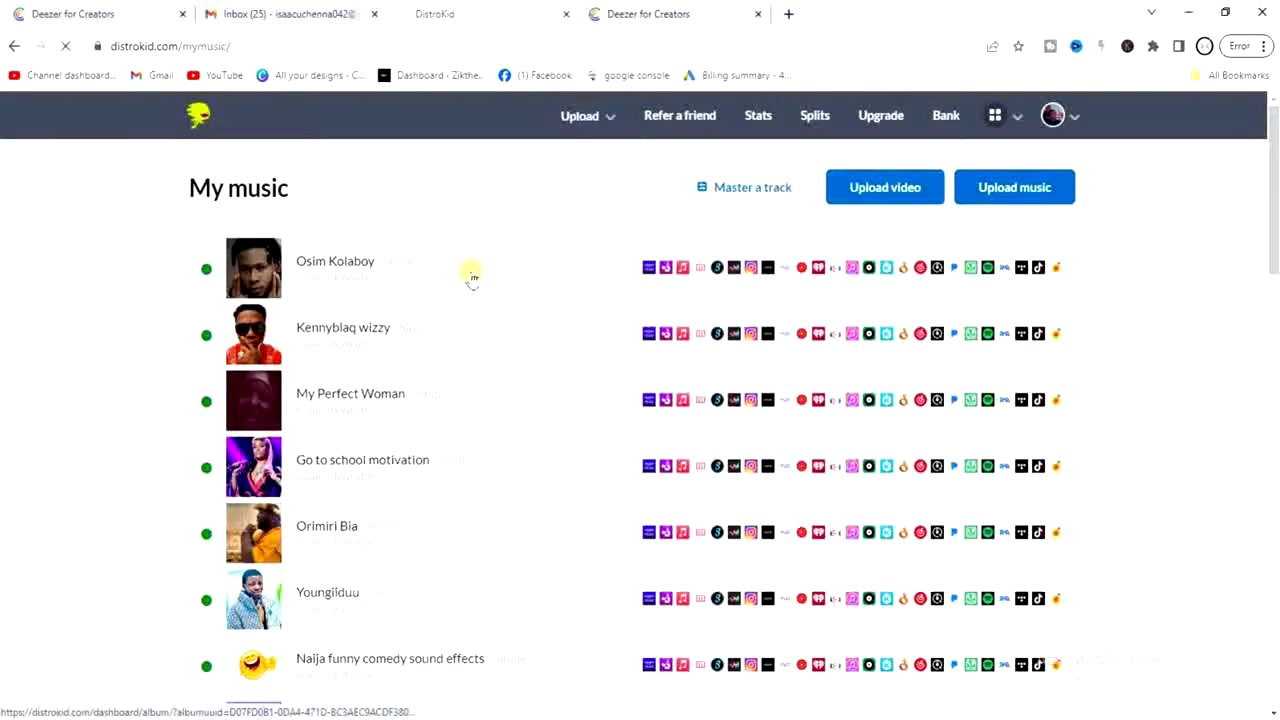
click(471, 276)
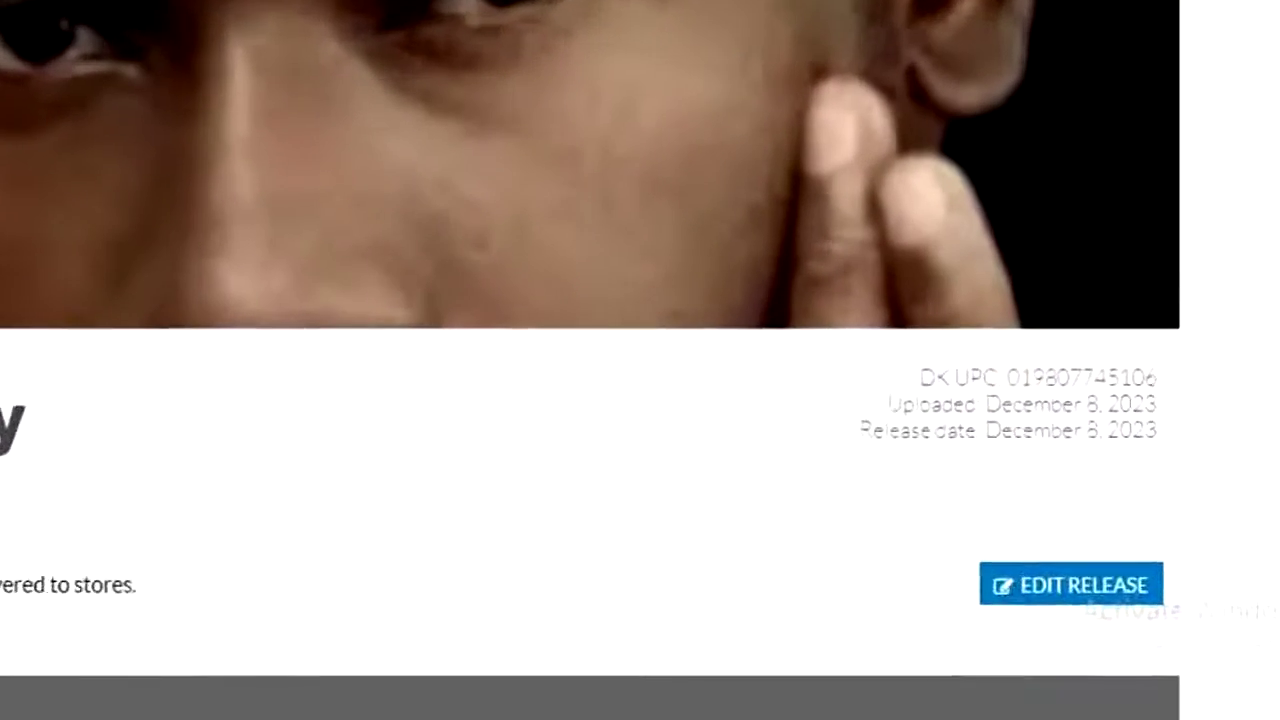
scroll(600, 360, down, 3)
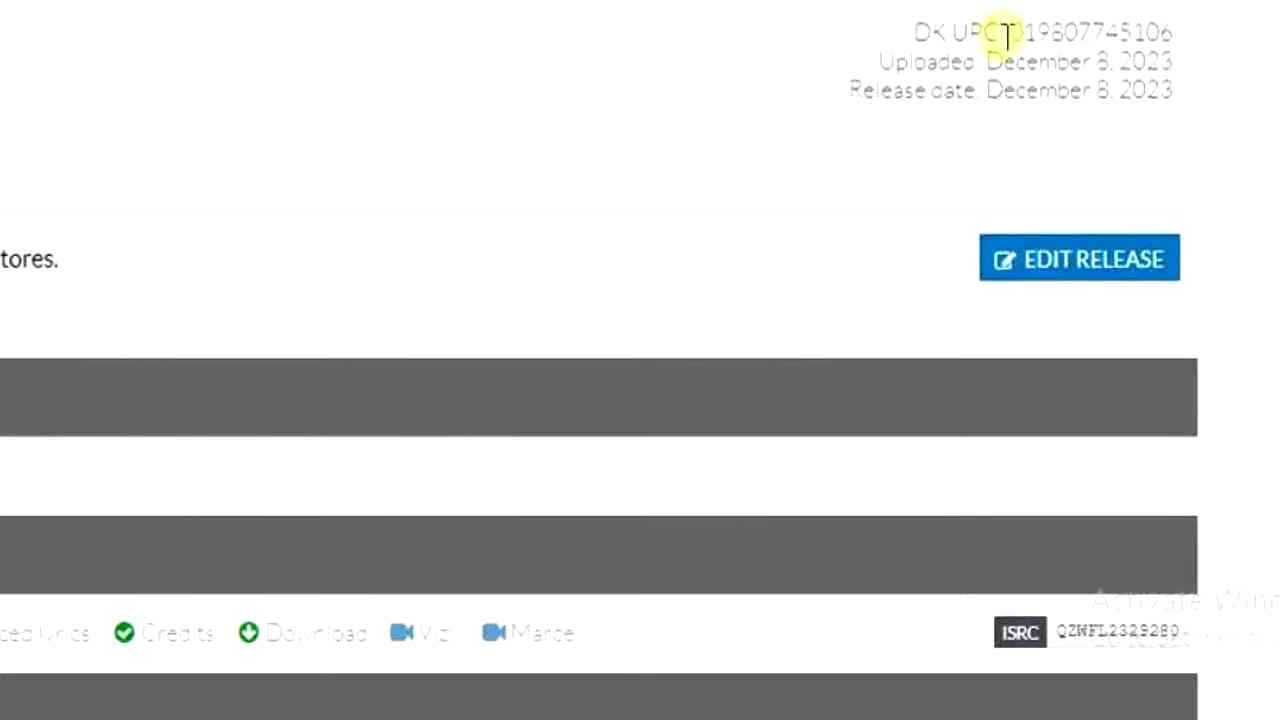
drag(1007, 32, 1168, 24)
key(ctrl+c)
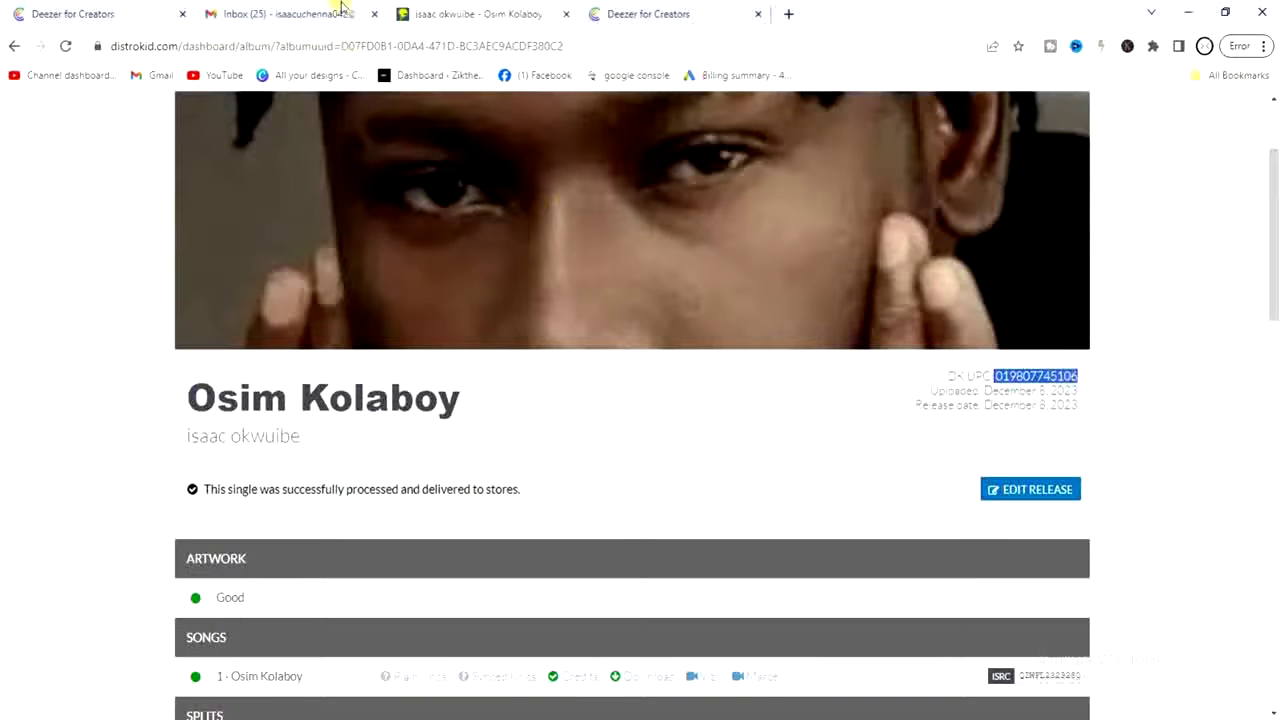
click(642, 17)
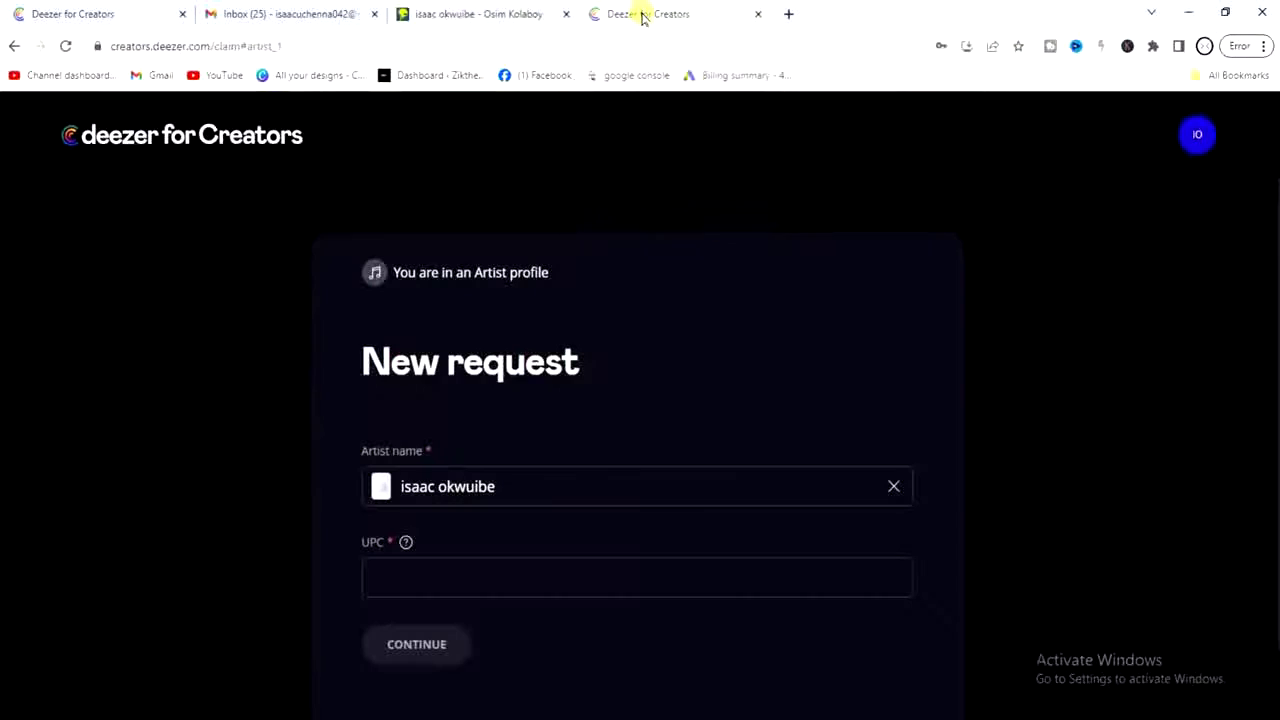
click(492, 586)
key(ctrl+v)
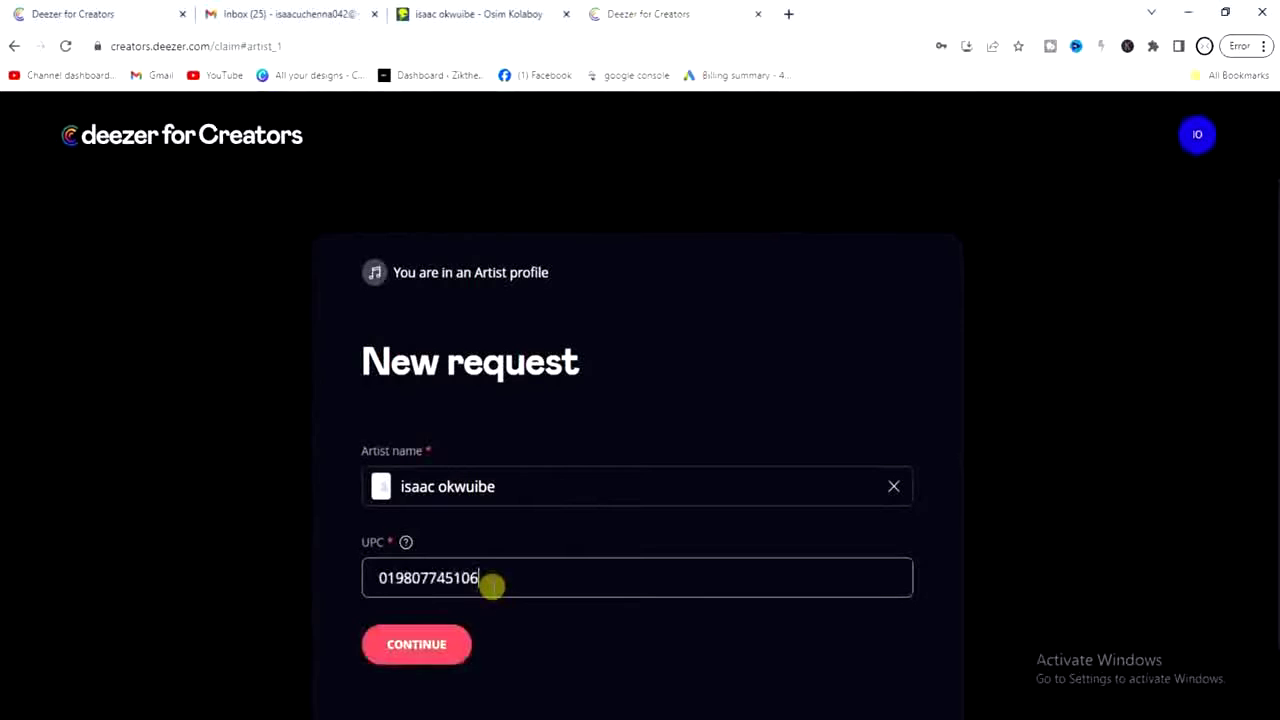
click(381, 648)
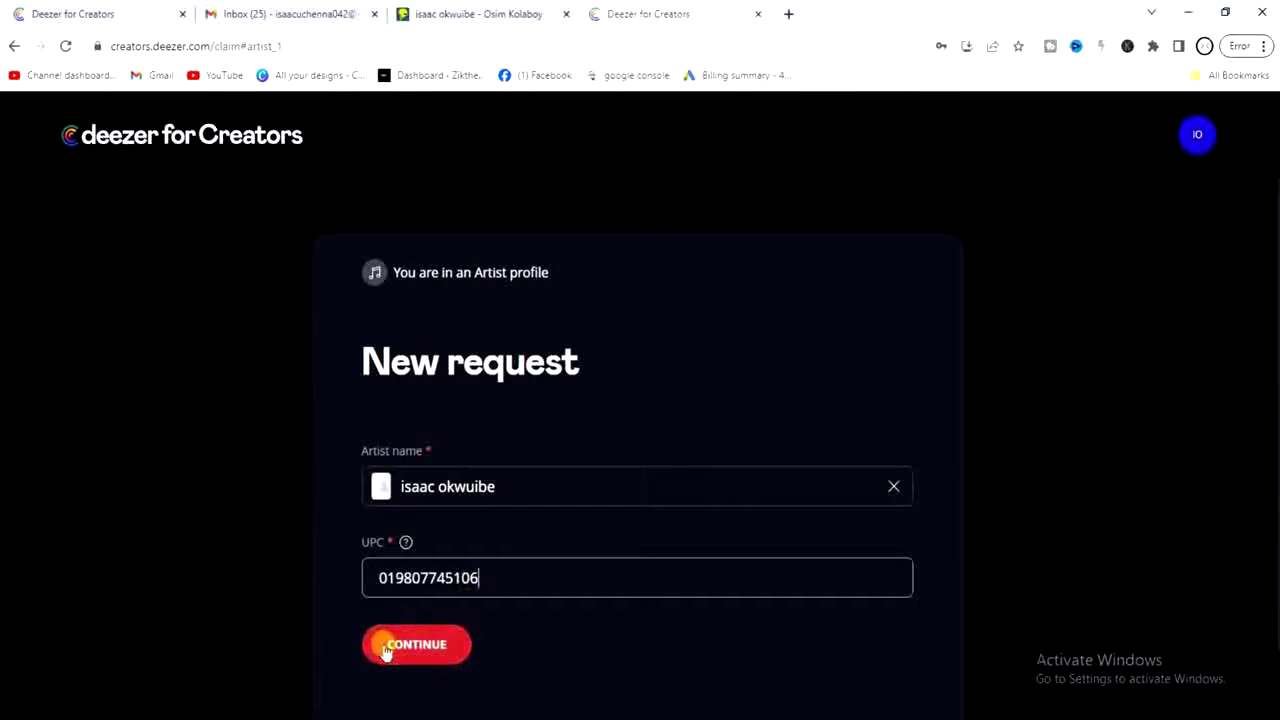
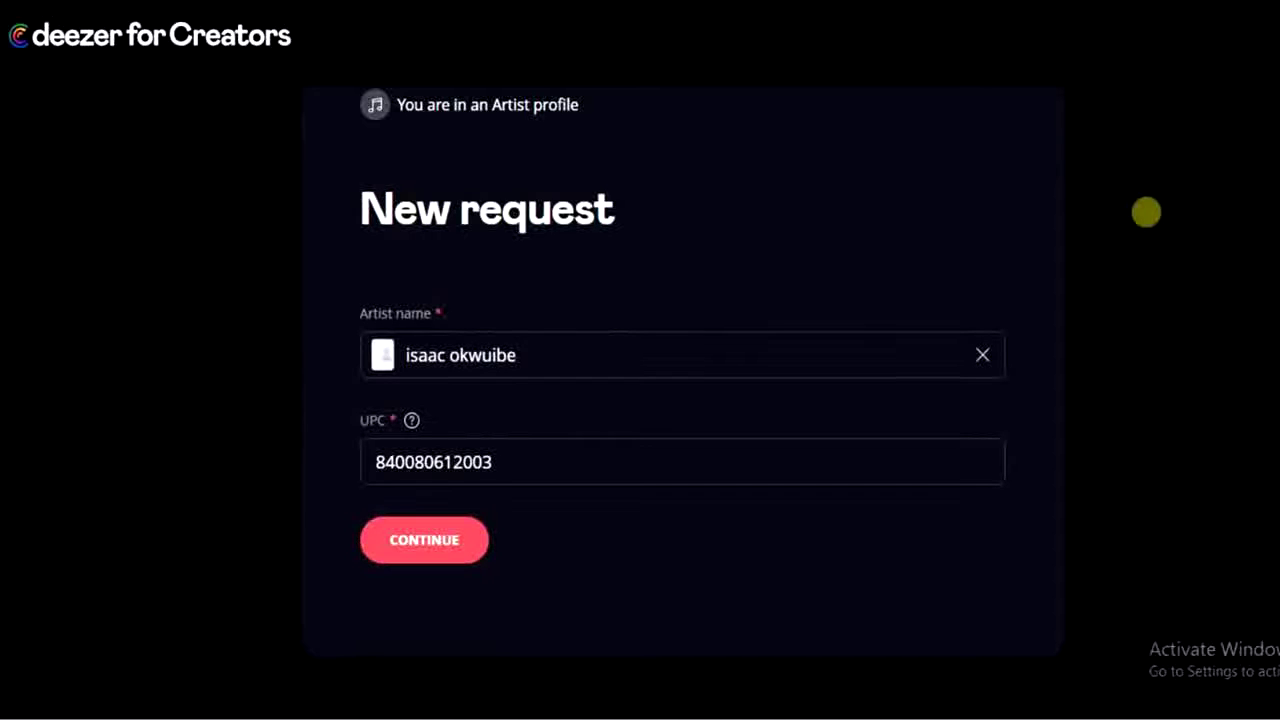
click(414, 449)
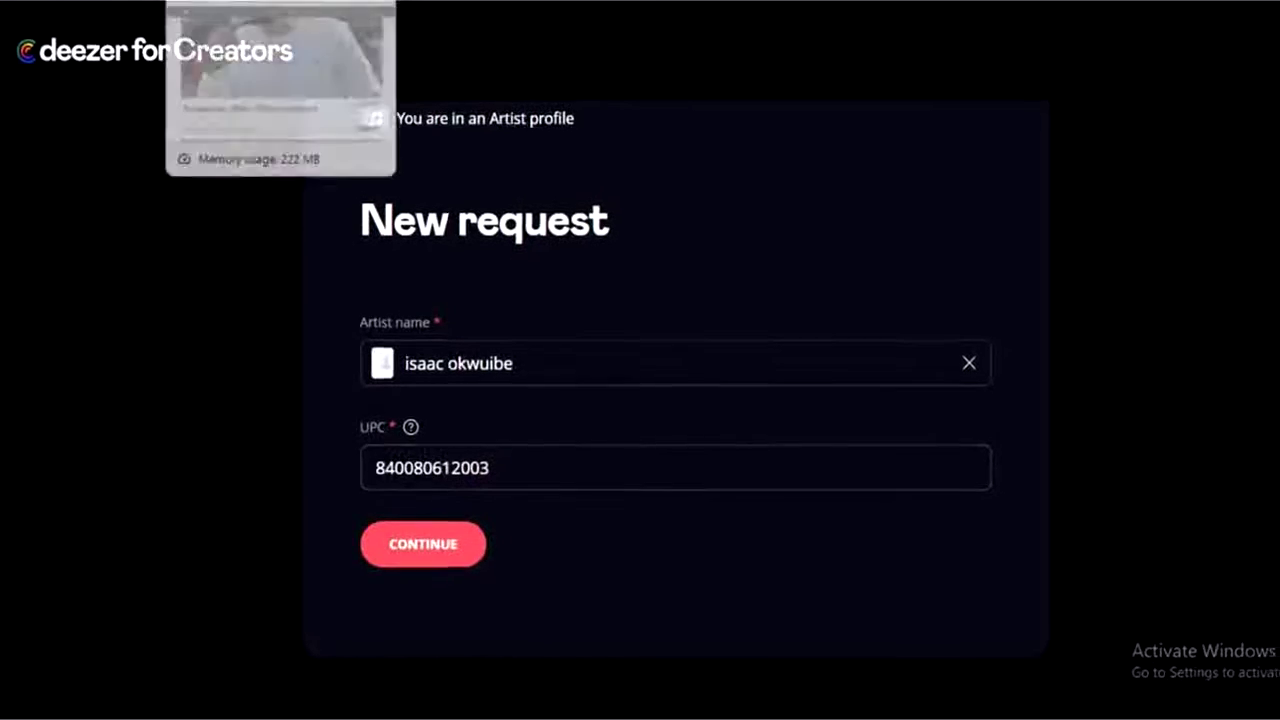
click(286, 11)
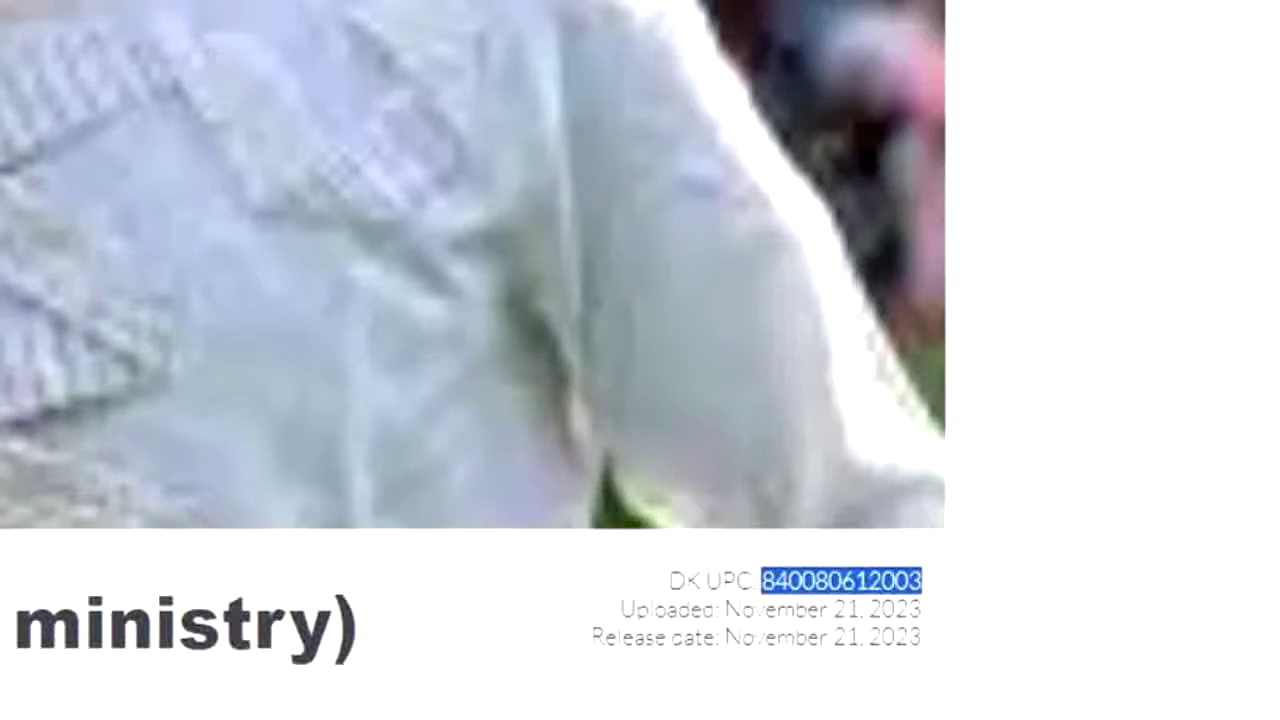
key(alt+Tab)
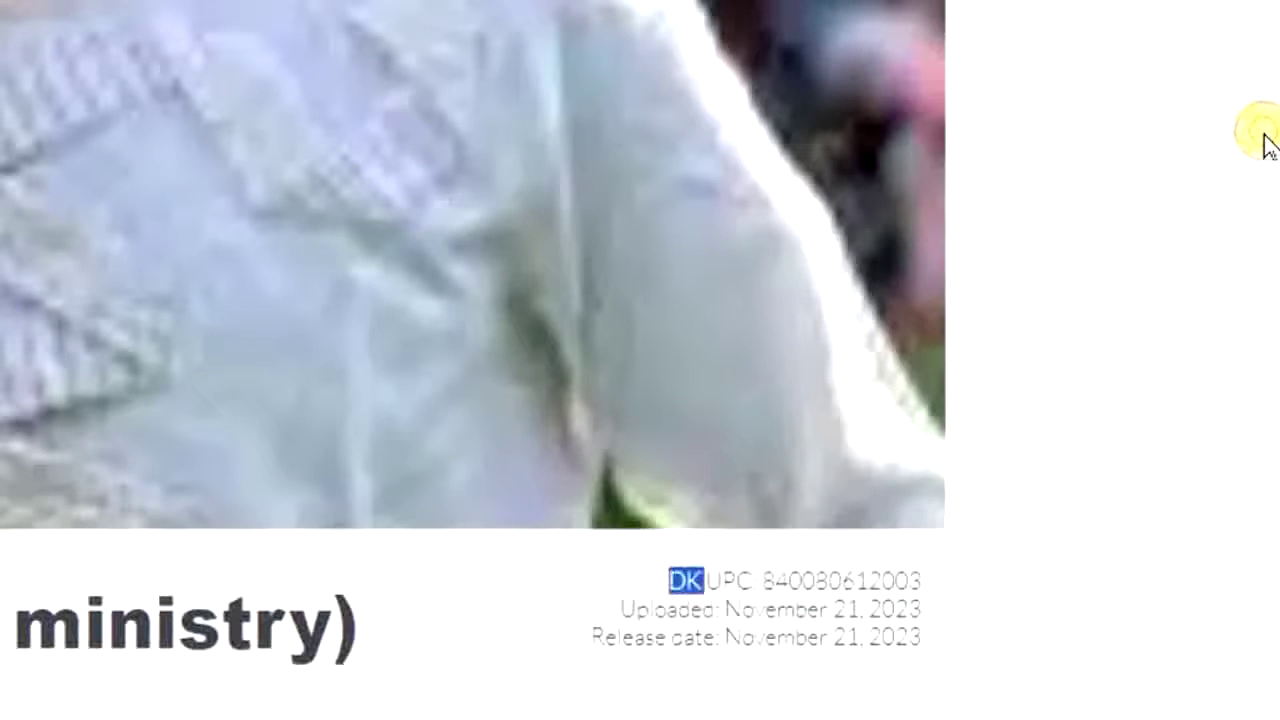
scroll(1266, 140, down, 1)
scroll(1266, 140, down, 3)
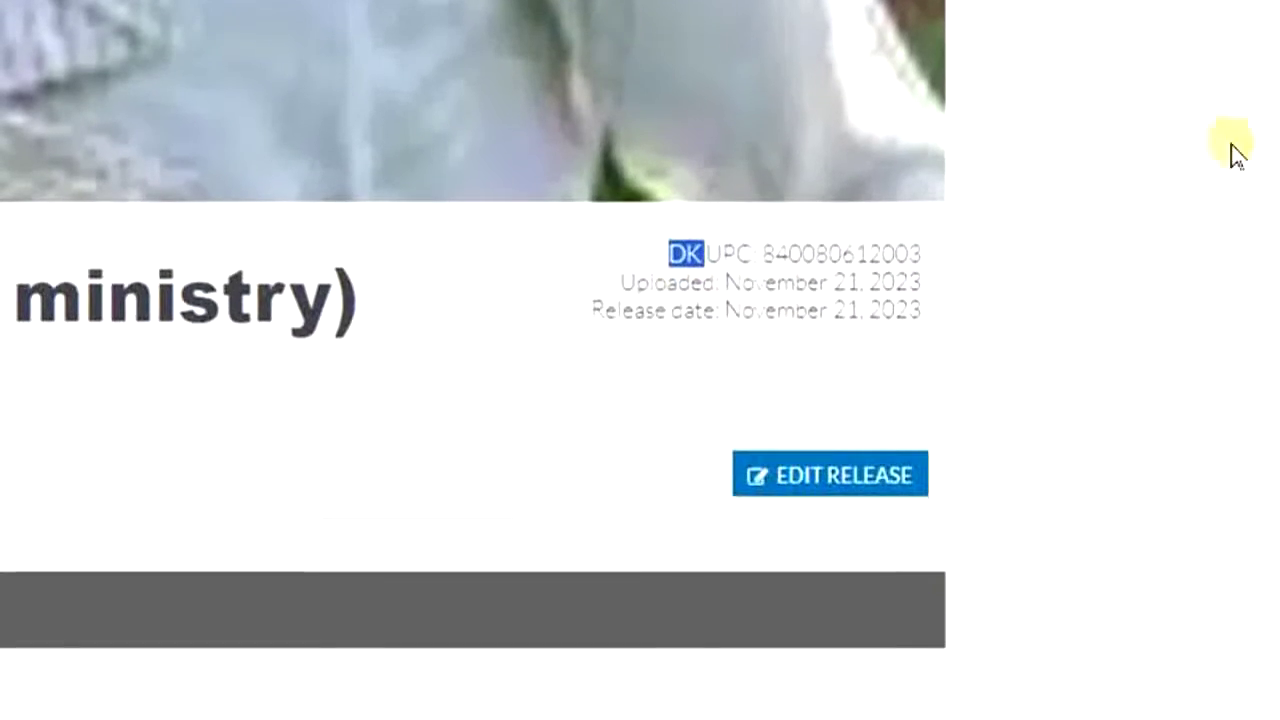
drag(762, 256, 923, 257)
click(1000, 266)
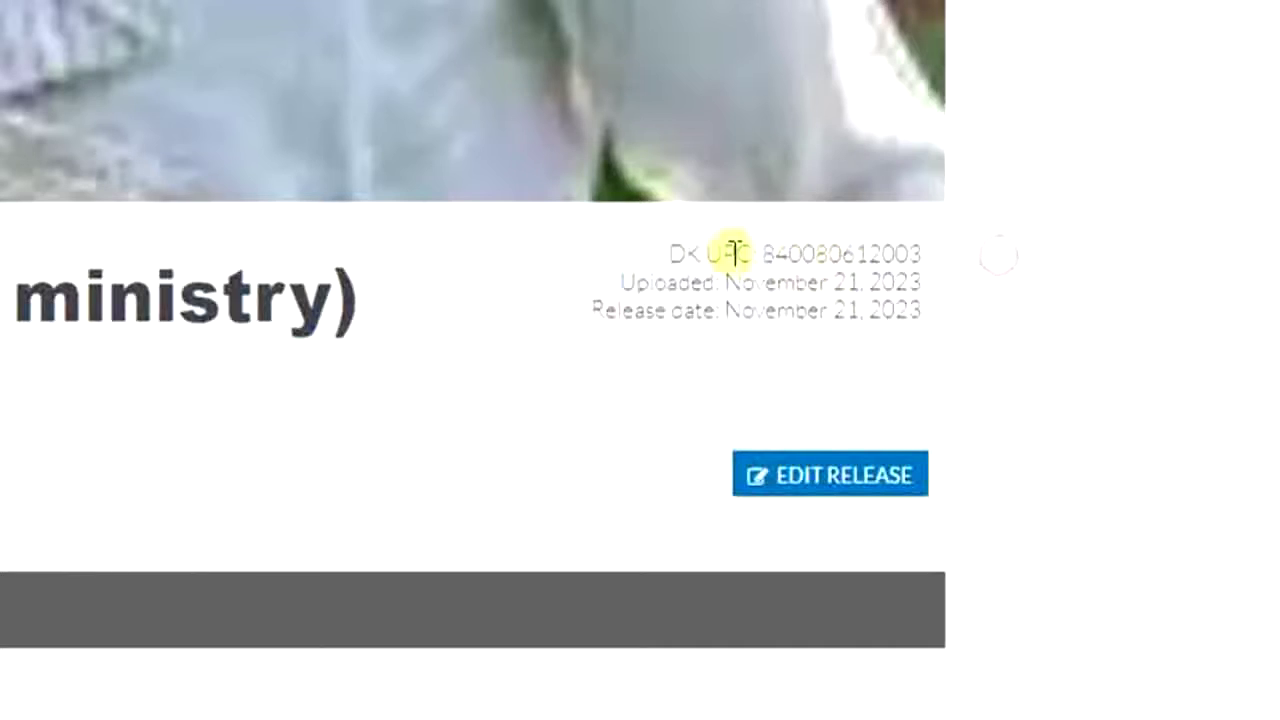
drag(765, 258, 920, 250)
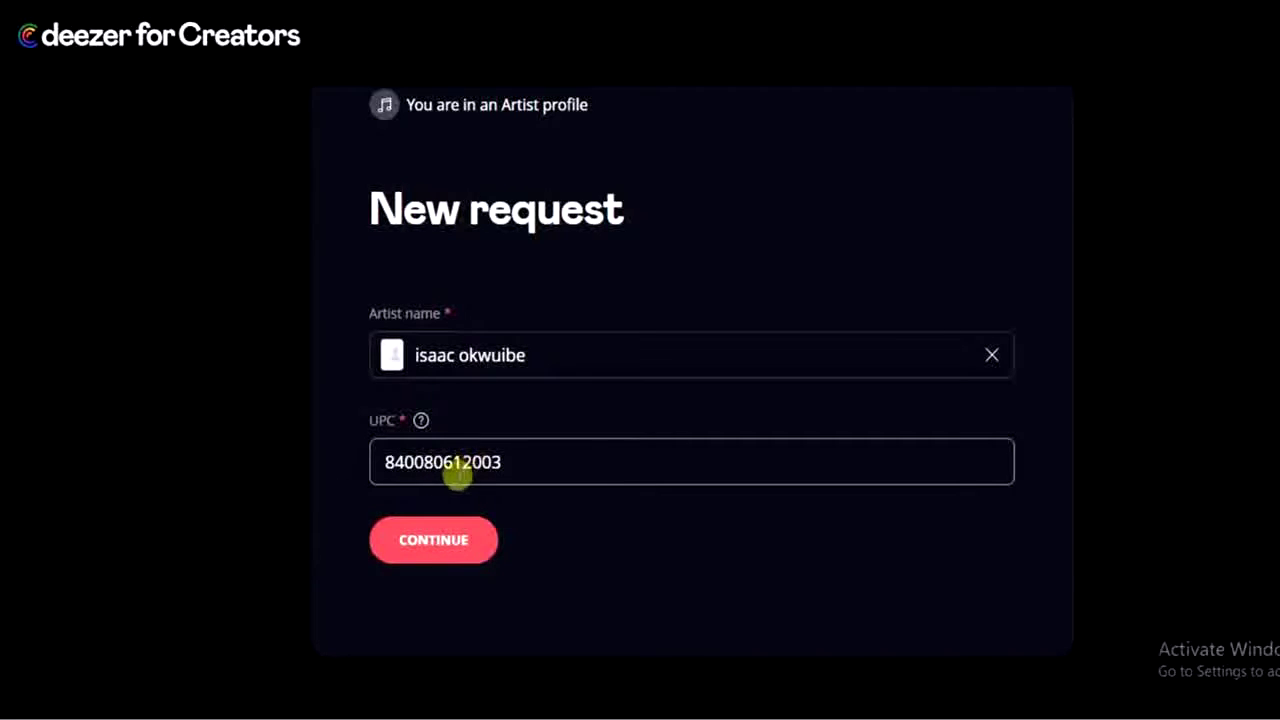
Step: Continue past the artist and UPC step until Complete your profile loads
click(425, 550)
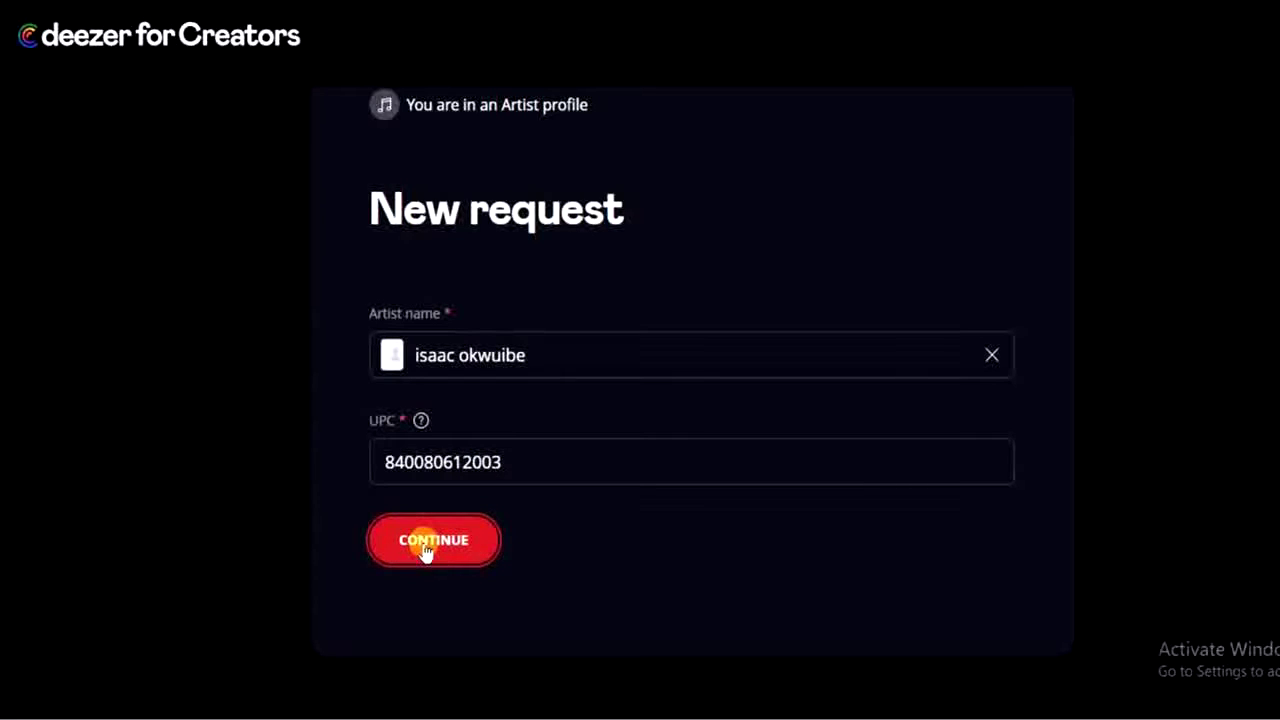
click(449, 556)
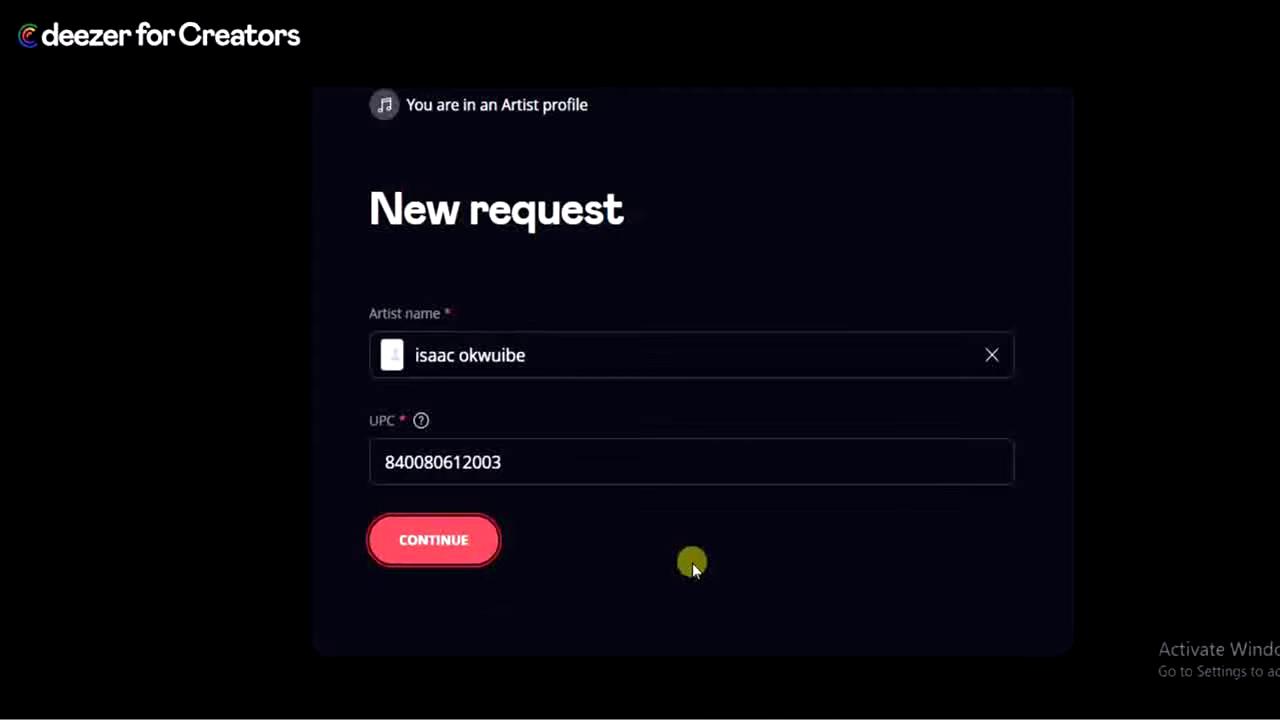
click(421, 534)
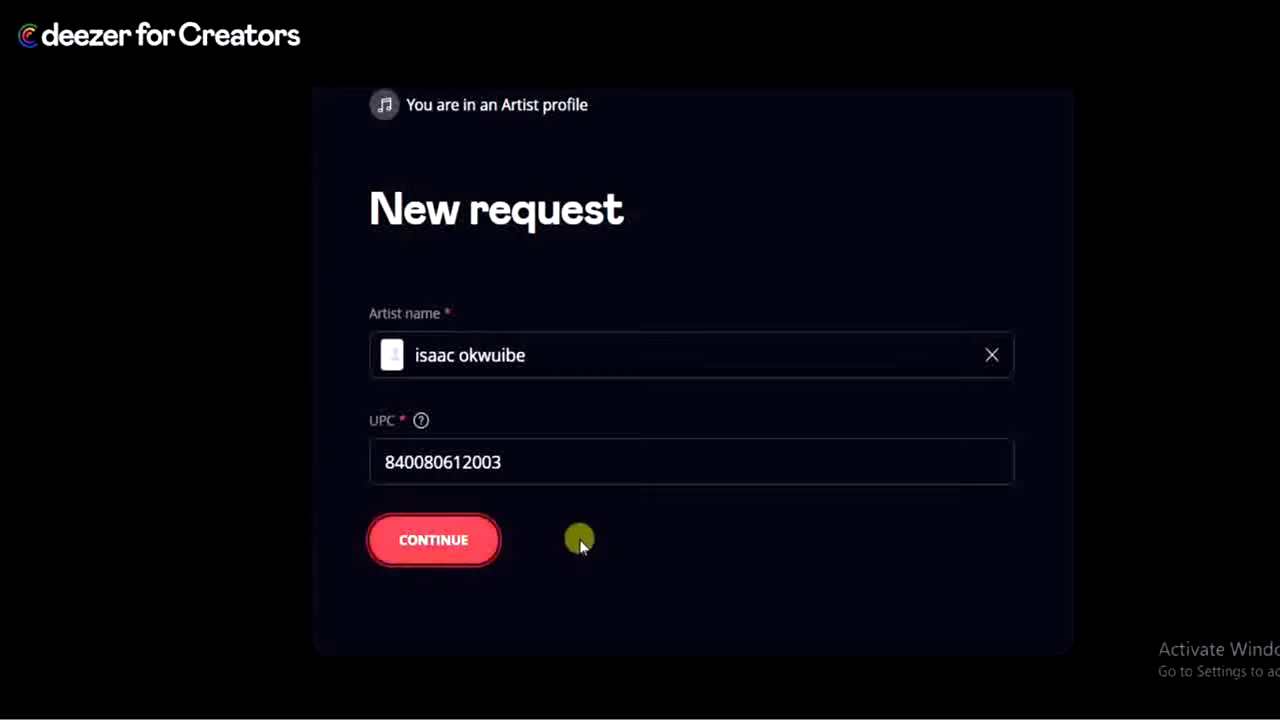
click(434, 546)
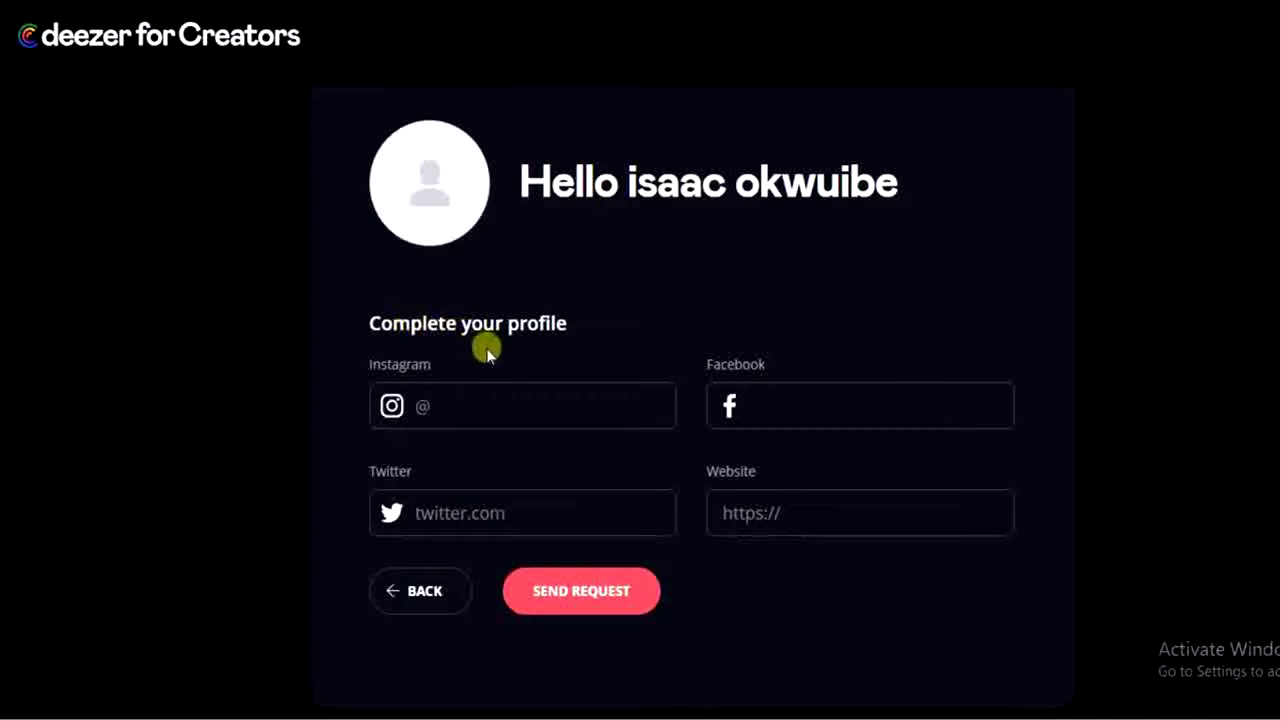
Step: Focus the Instagram and Website profile fields, then open a new Chrome tab
click(477, 391)
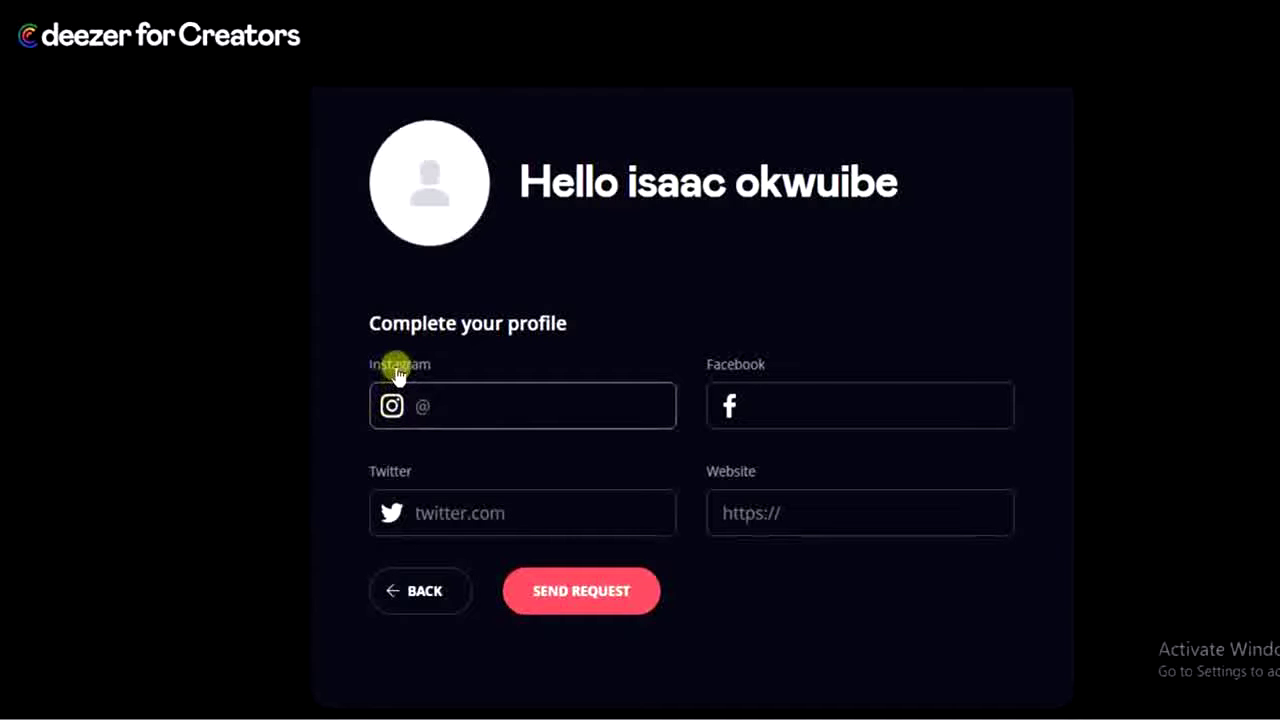
click(514, 506)
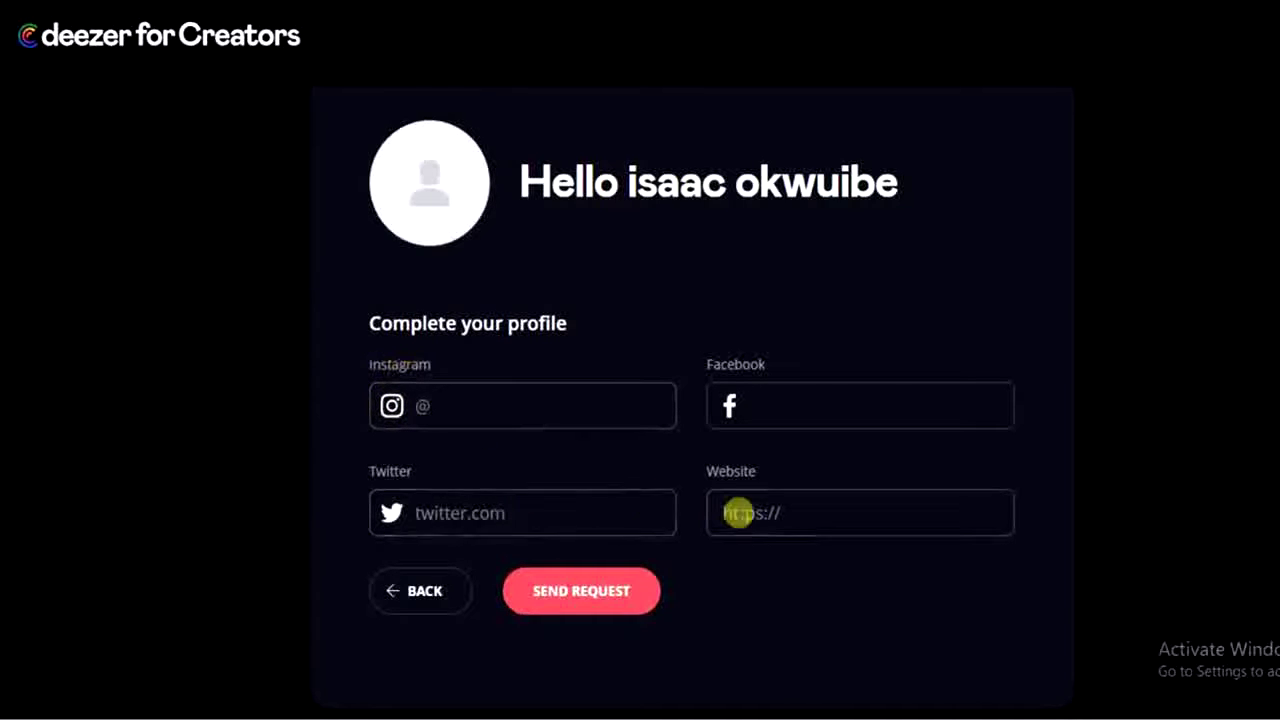
click(762, 514)
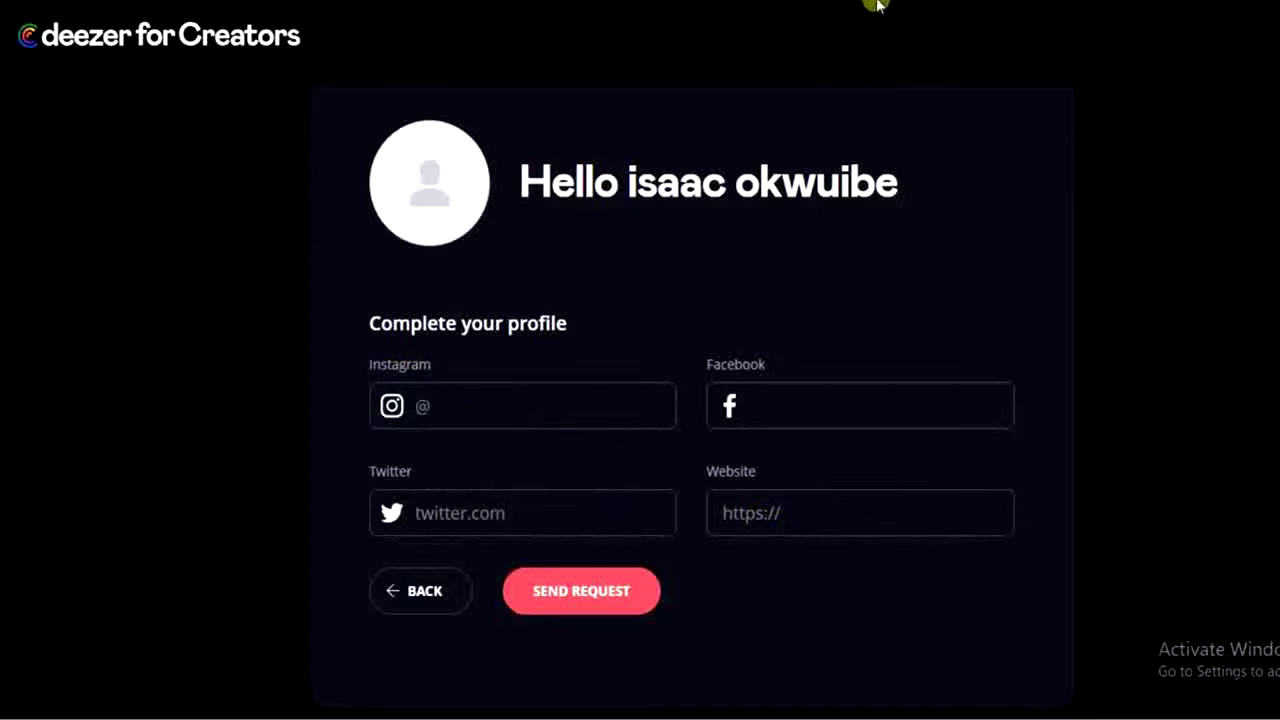
key(ctrl+t)
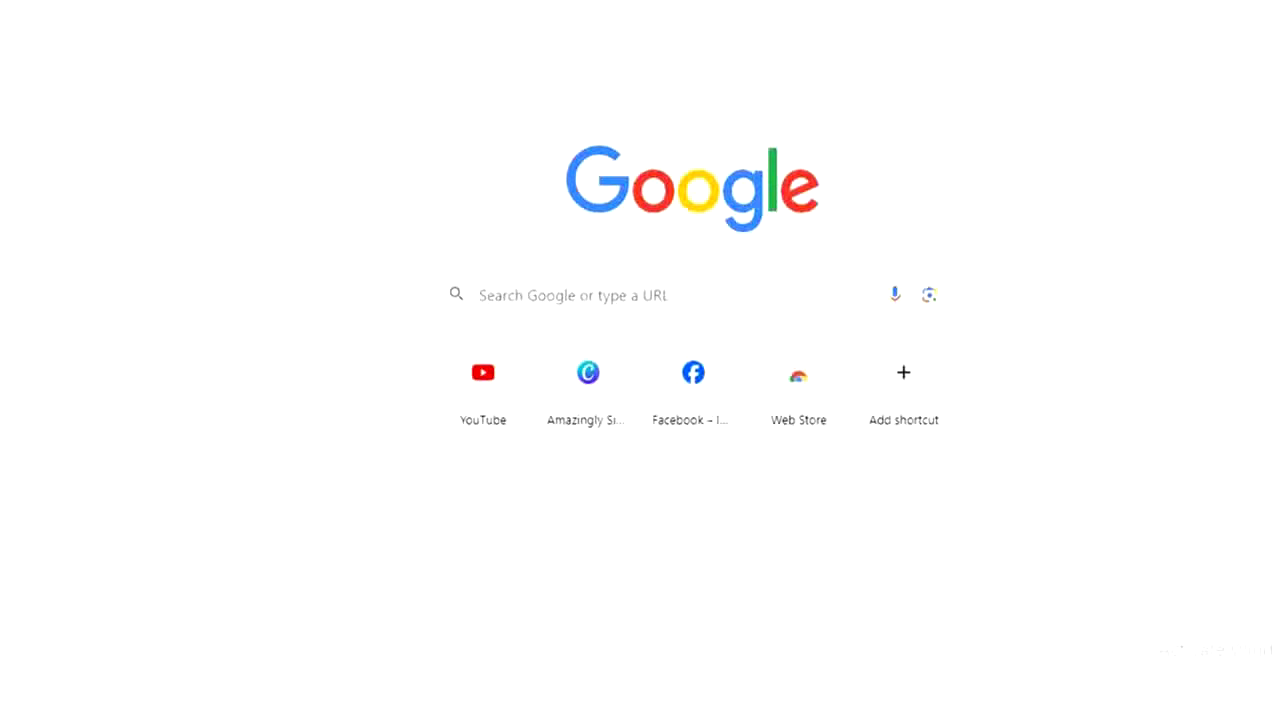
Step: Close the new tab to return to the Deezer profile form
key(ctrl+w)
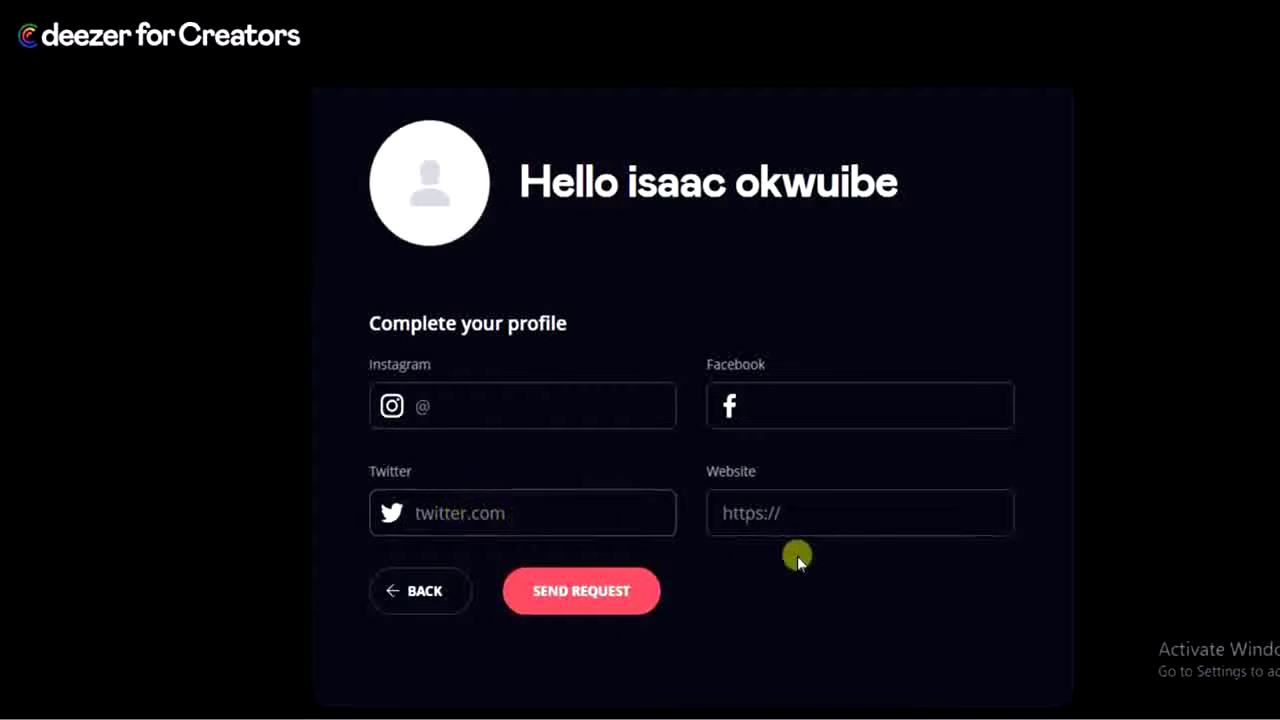
Step: Fill in the artist's website address and send the profile claim request
click(816, 522)
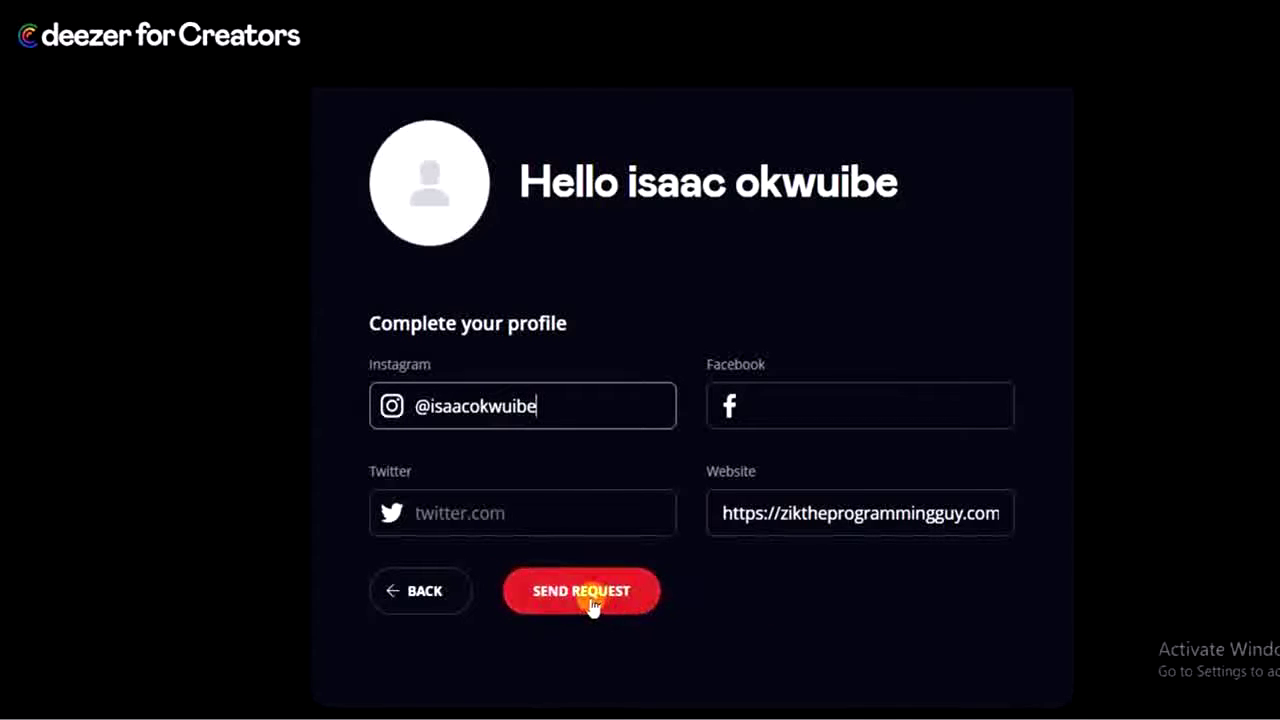
click(592, 606)
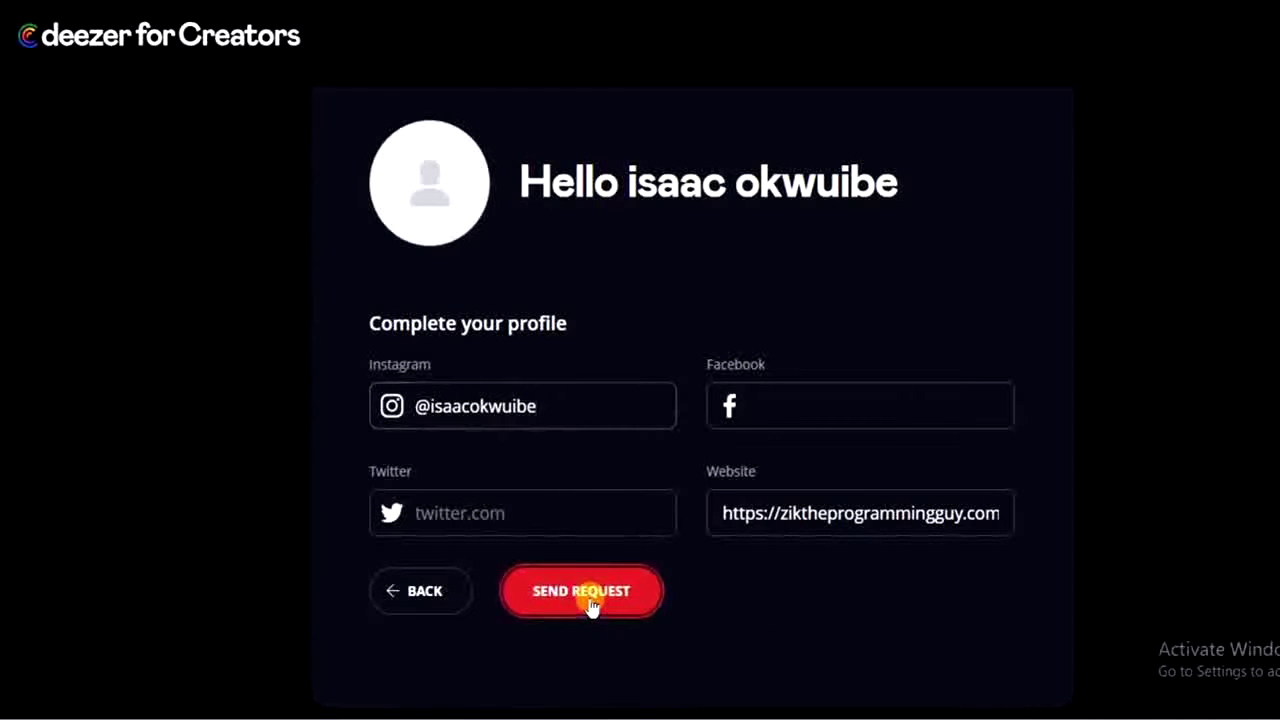